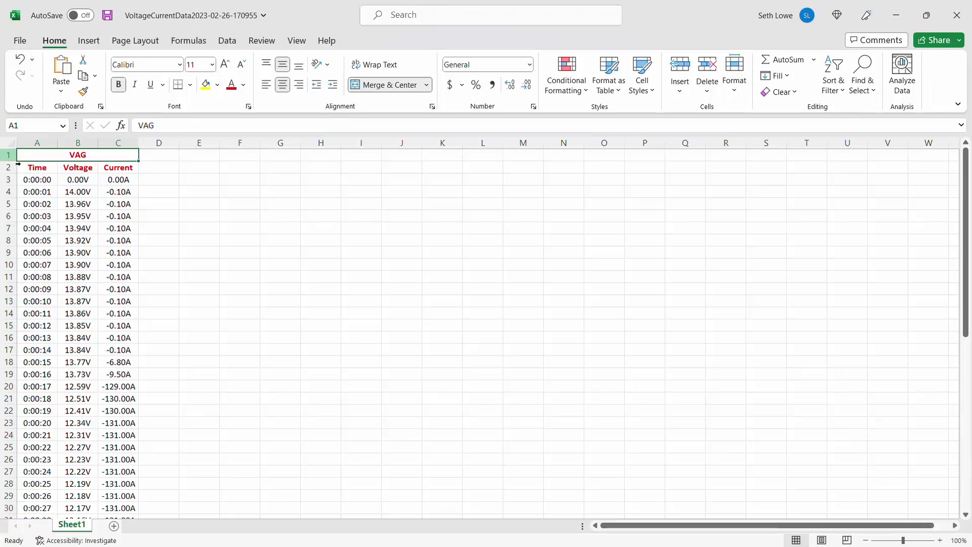
Delete the merged VAG title row so the Time, Voltage and Current headers move to row 1
click(11, 157)
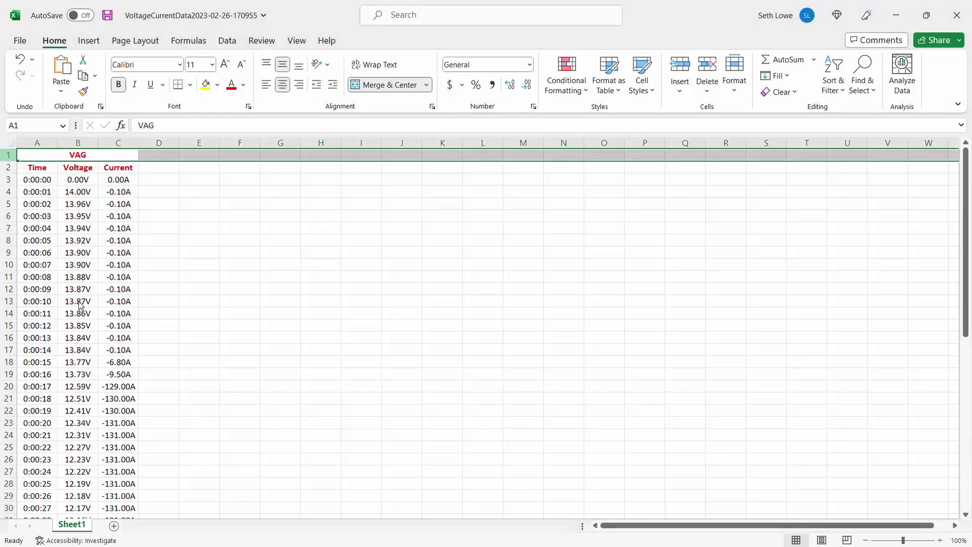
key(ctrl+minus)
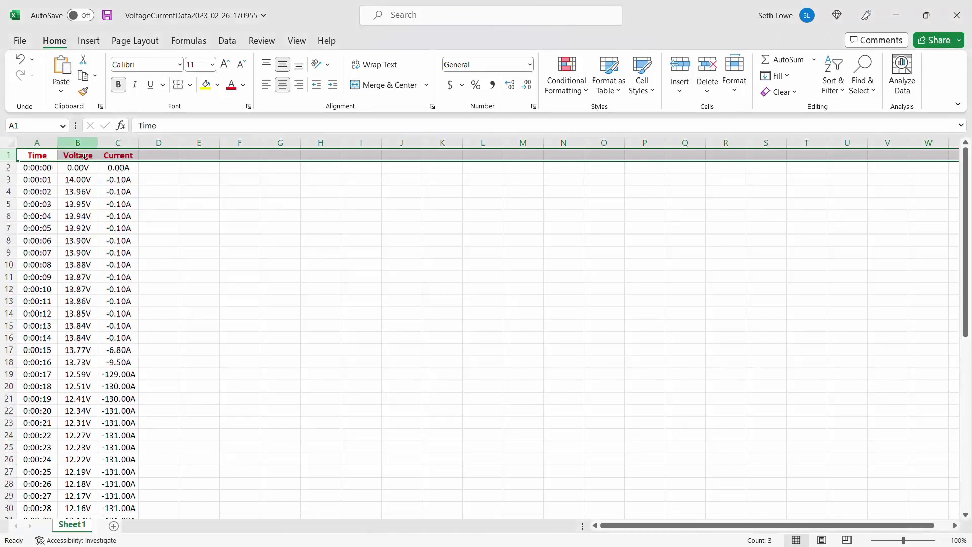
Replace every V with nothing in the Voltage column so values become plain numbers like 14
click(84, 157)
key(ctrl+shift+Down)
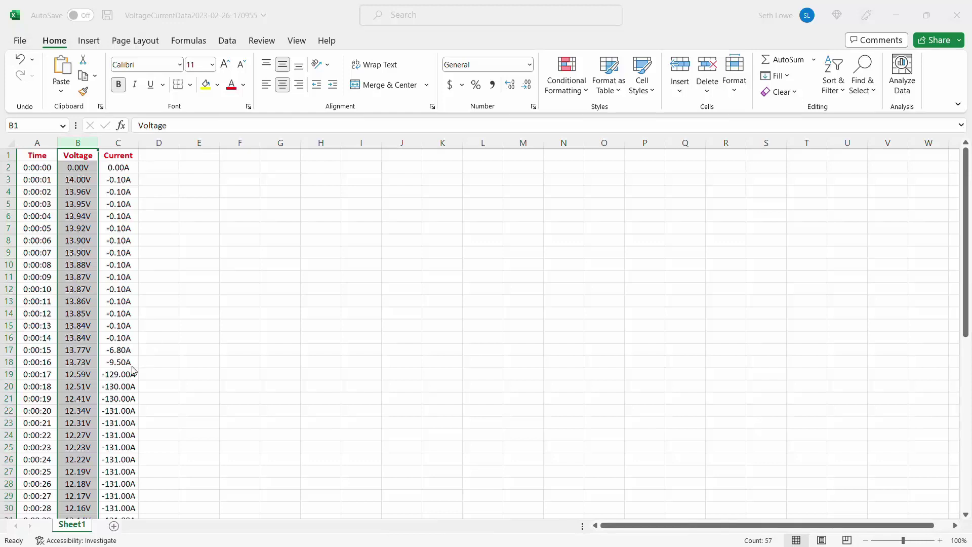
key(alt+a)
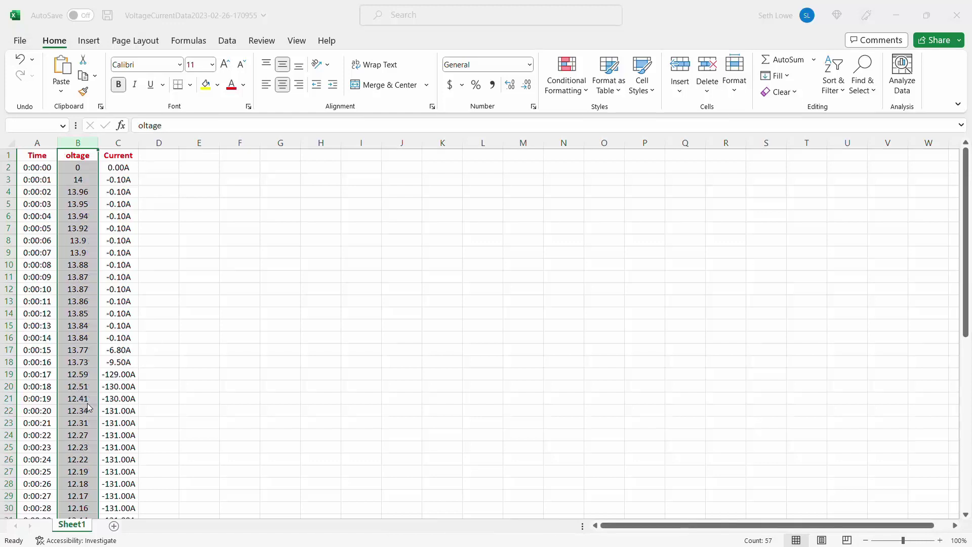
key(Escape)
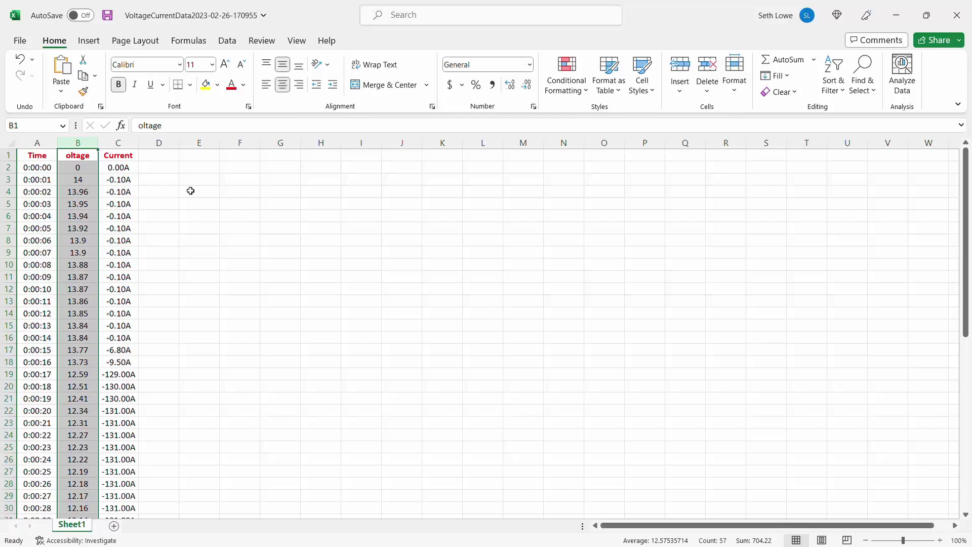
Restore the B1 header from 'oltage' to 'Voltage'
click(73, 160)
click(143, 130)
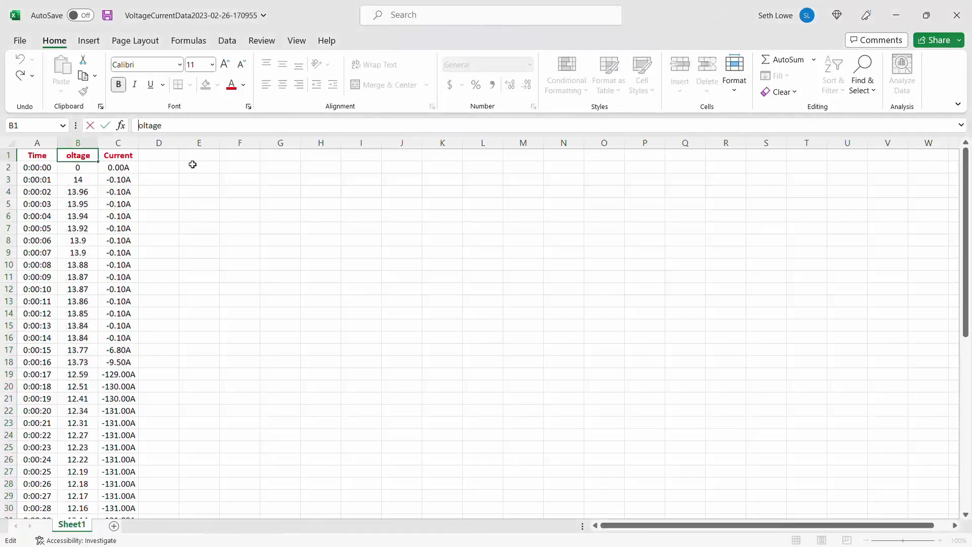
text(V)
click(123, 191)
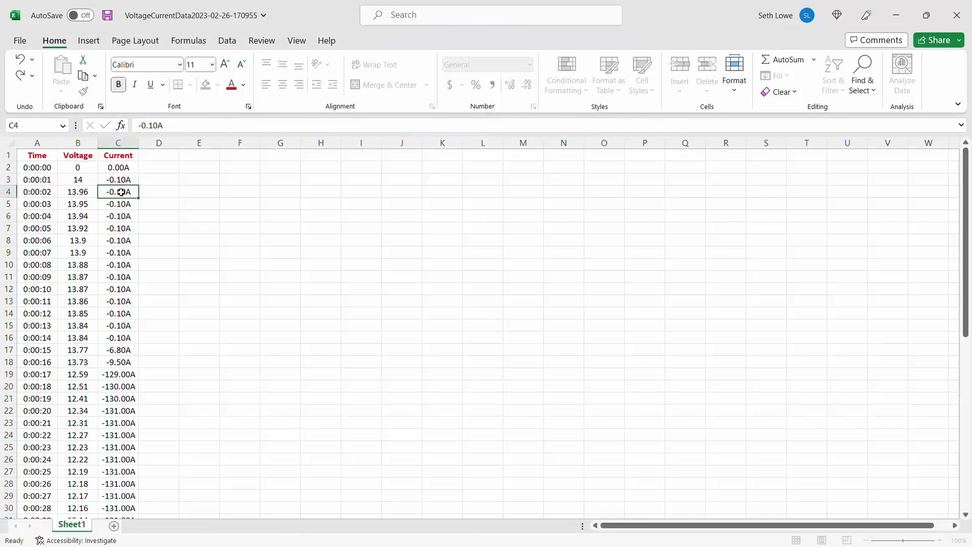
Strip the A unit and minus signs from C1:C57 so currents read 0.1, 6.8, 131
click(125, 155)
key(ctrl+shift+Down)
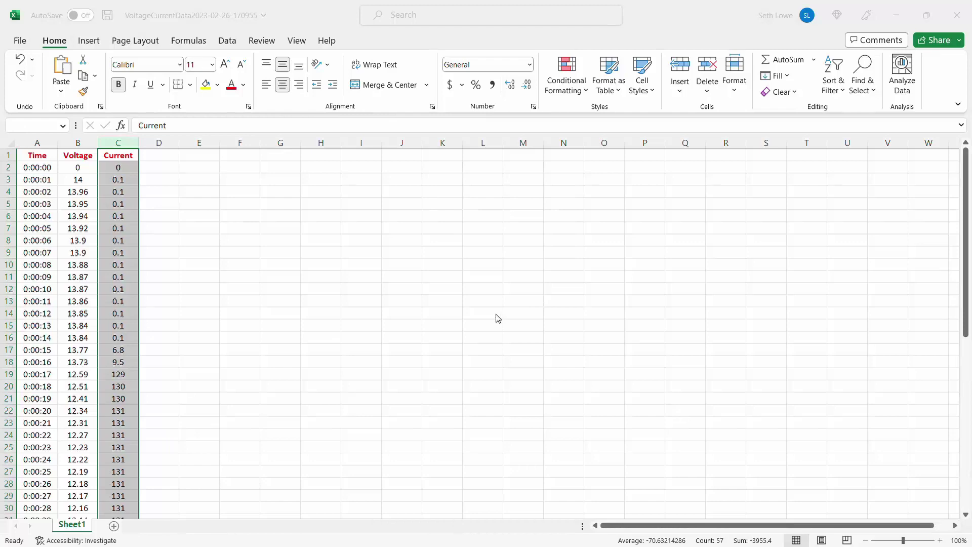
scroll(103, 334, down, 3)
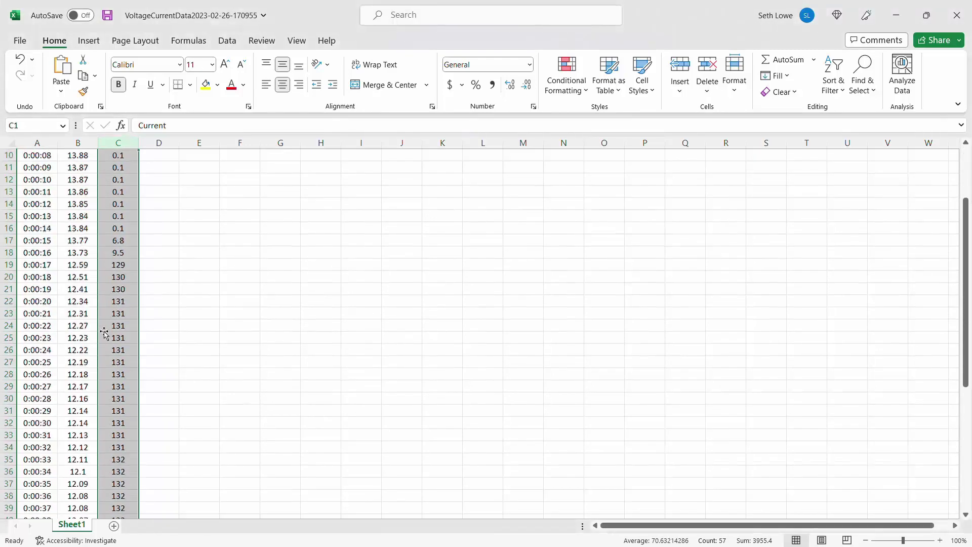
scroll(103, 334, down, 10)
scroll(130, 385, up, 13)
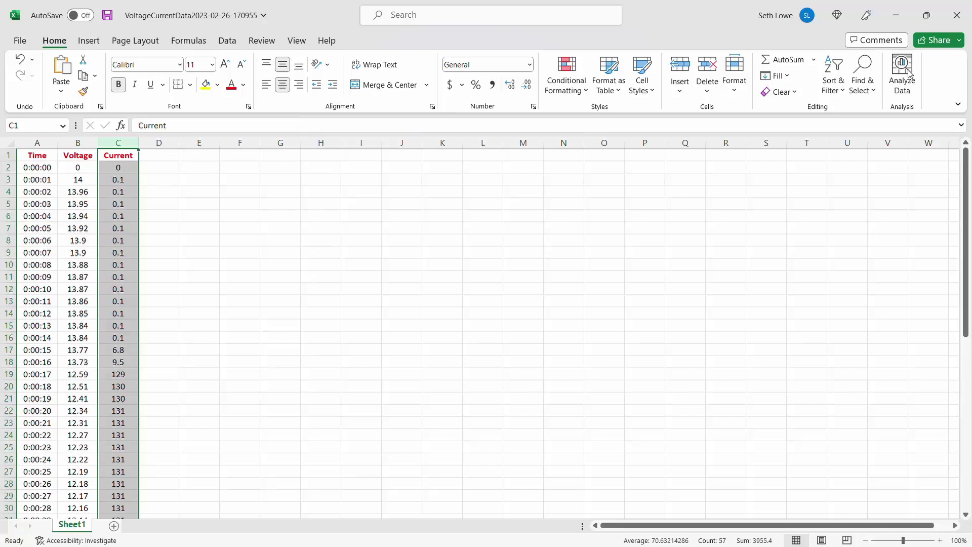
Delete the 0:00:00 reading row and select the data range A1:C57
key(ctrl+Home)
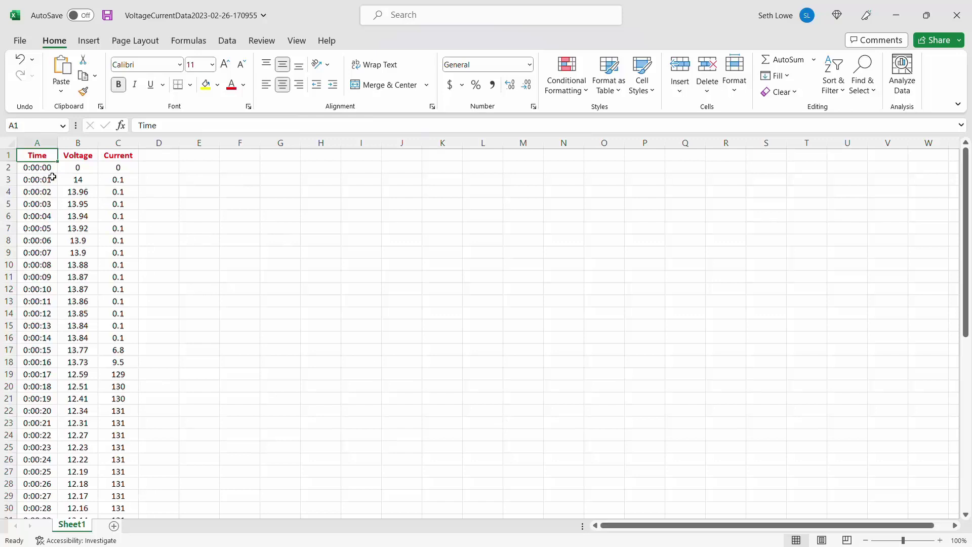
click(9, 167)
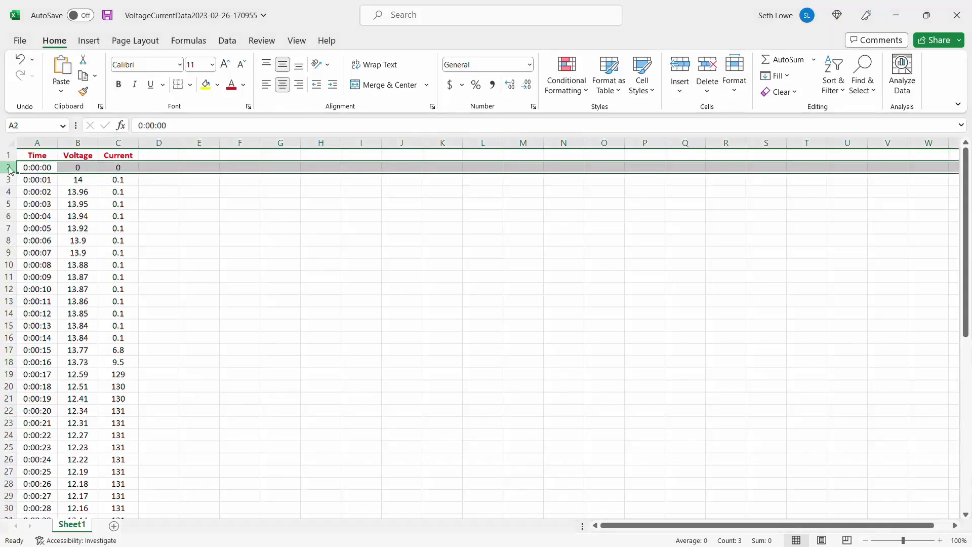
key(ctrl+minus)
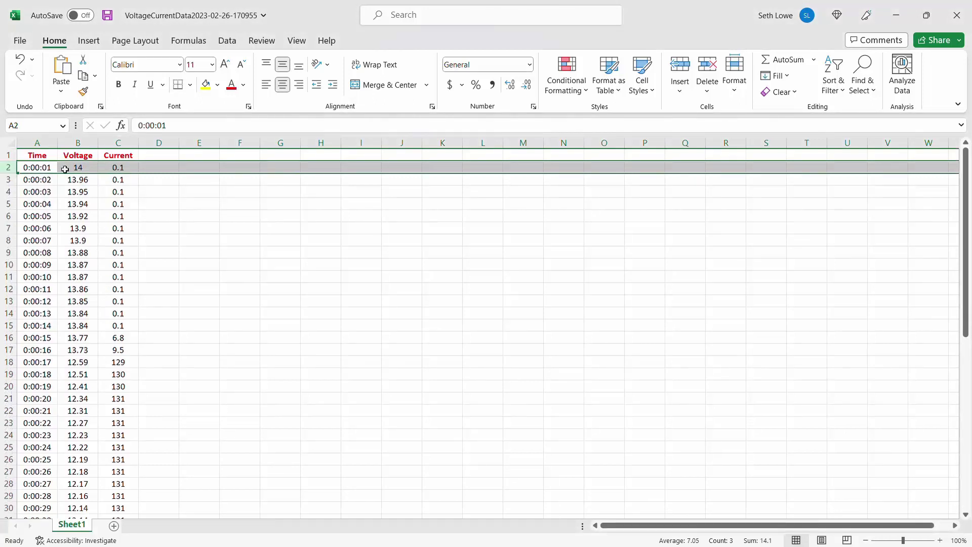
click(48, 154)
shift+click(134, 153)
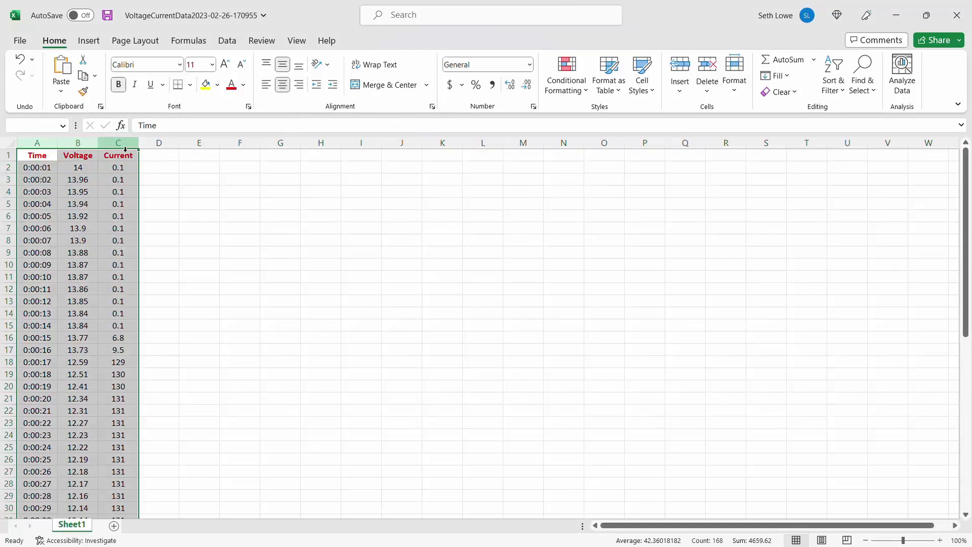
Insert the recommended line chart of Time, Voltage and Current, enlarged beside columns A–C
click(85, 45)
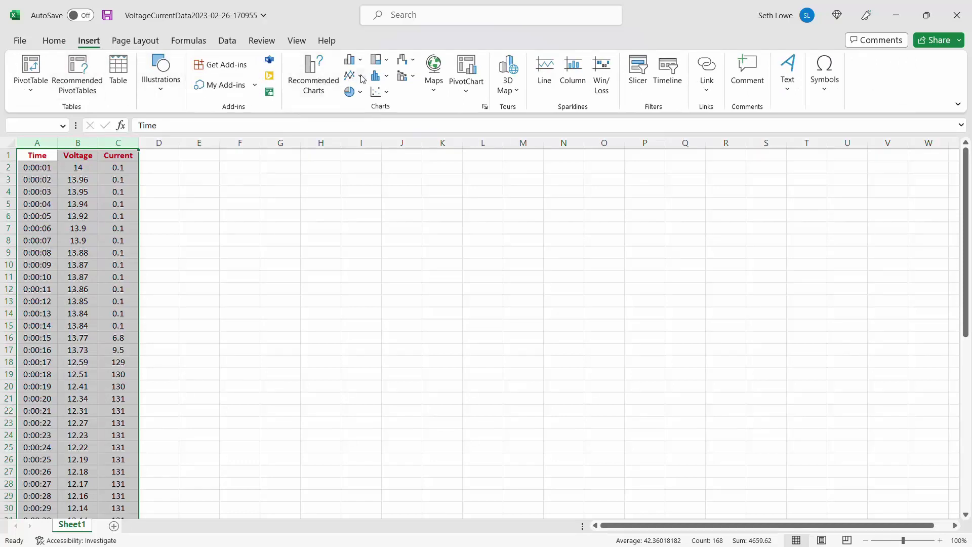
click(327, 84)
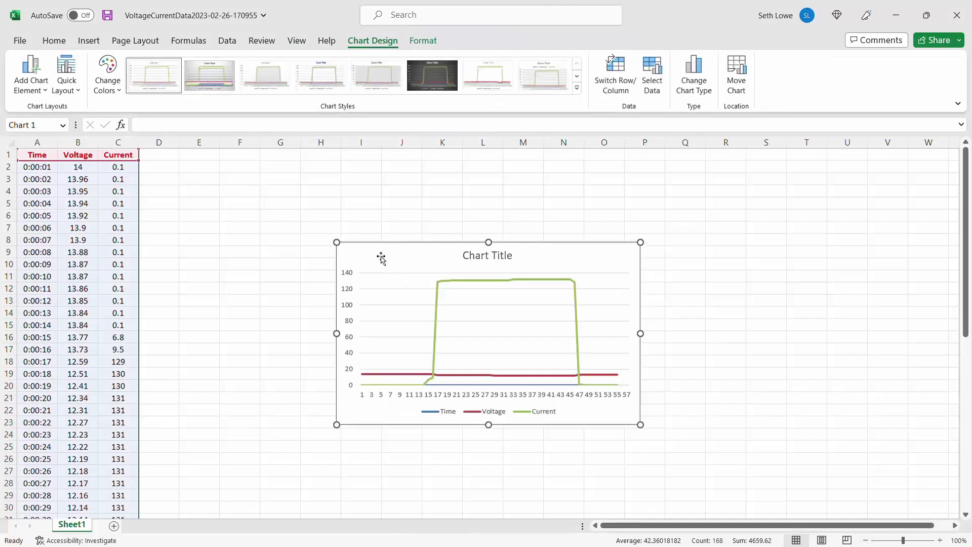
drag(382, 256, 230, 201)
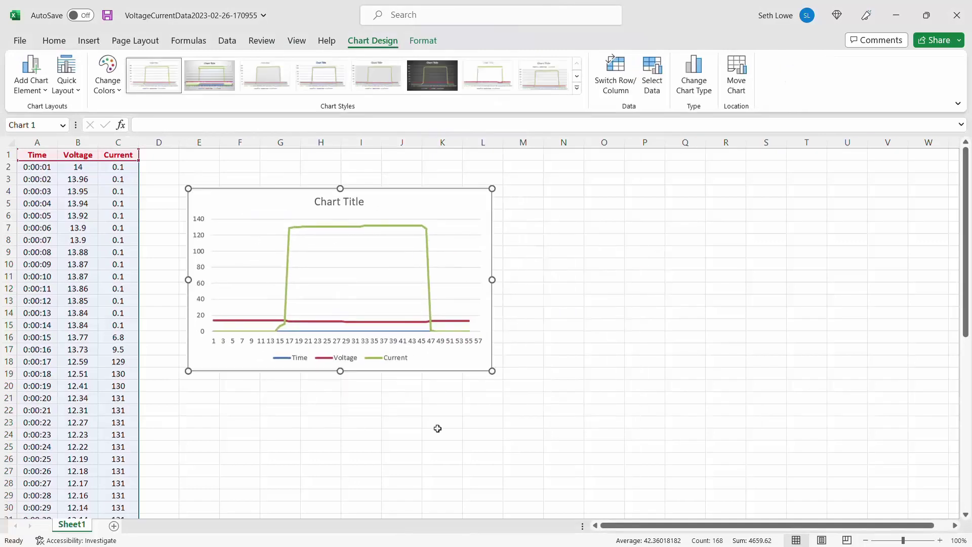
drag(493, 375, 665, 489)
drag(241, 210, 216, 183)
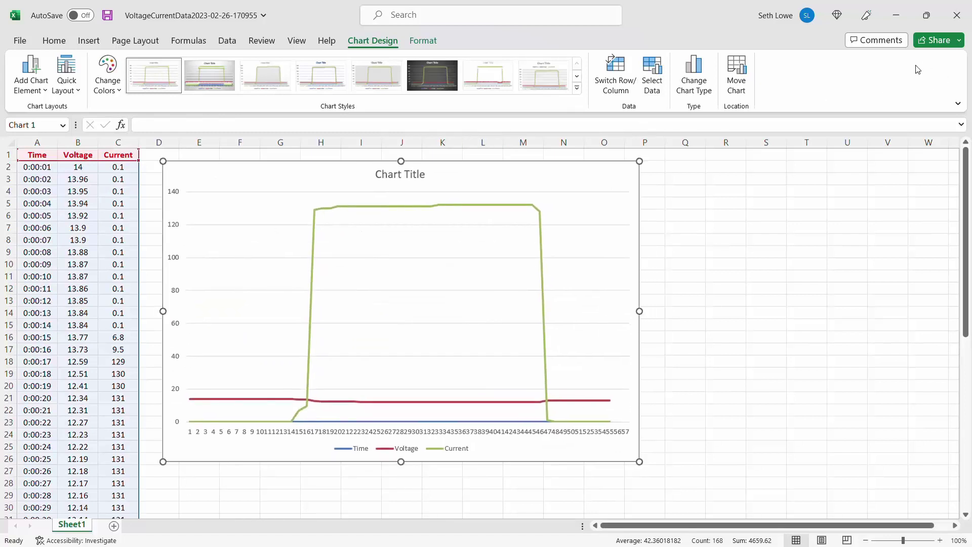
click(699, 398)
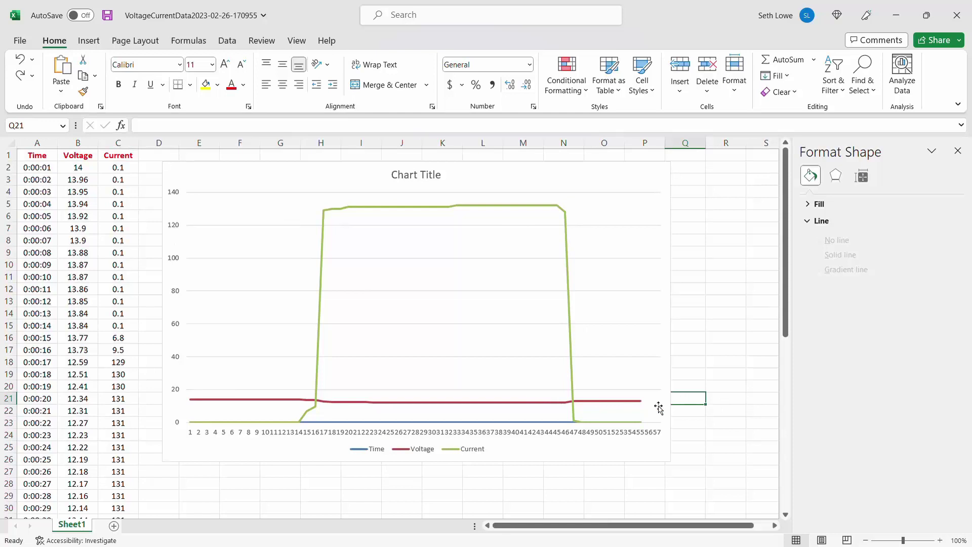
Set the chart's Time series to No line, leaving the Voltage and Current curves
click(474, 424)
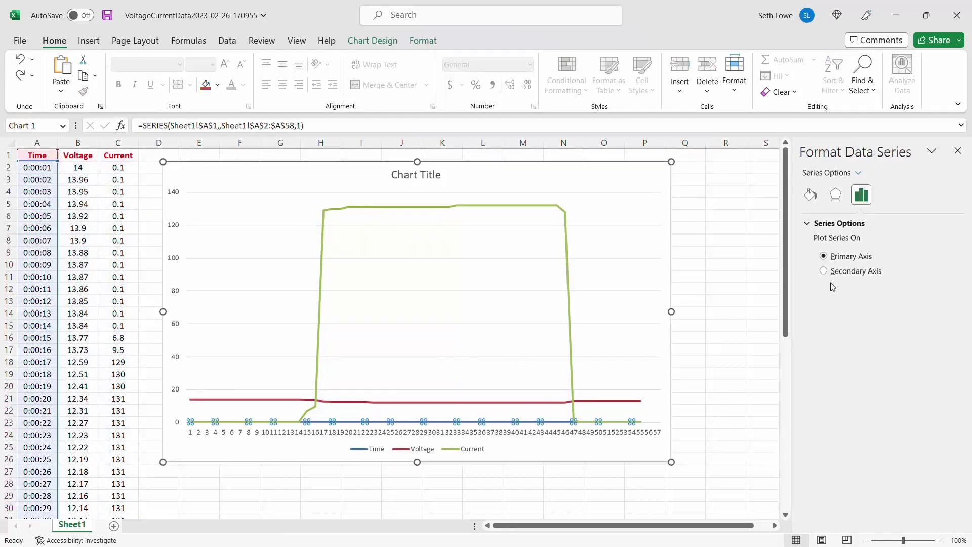
click(811, 195)
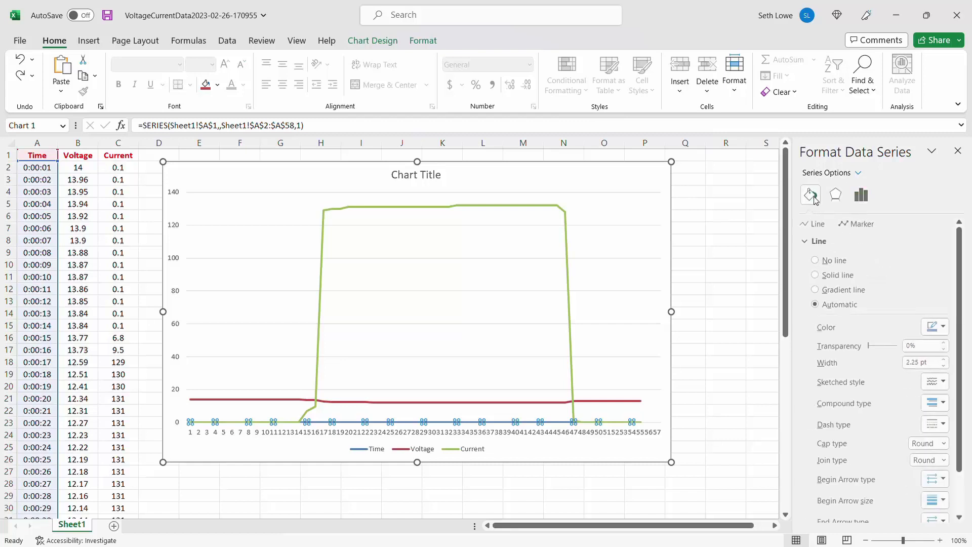
click(818, 260)
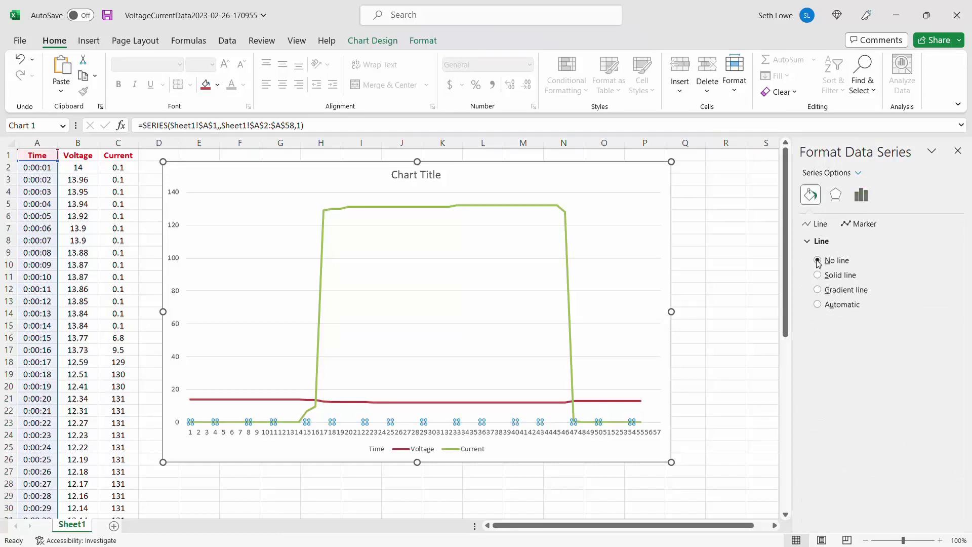
click(466, 354)
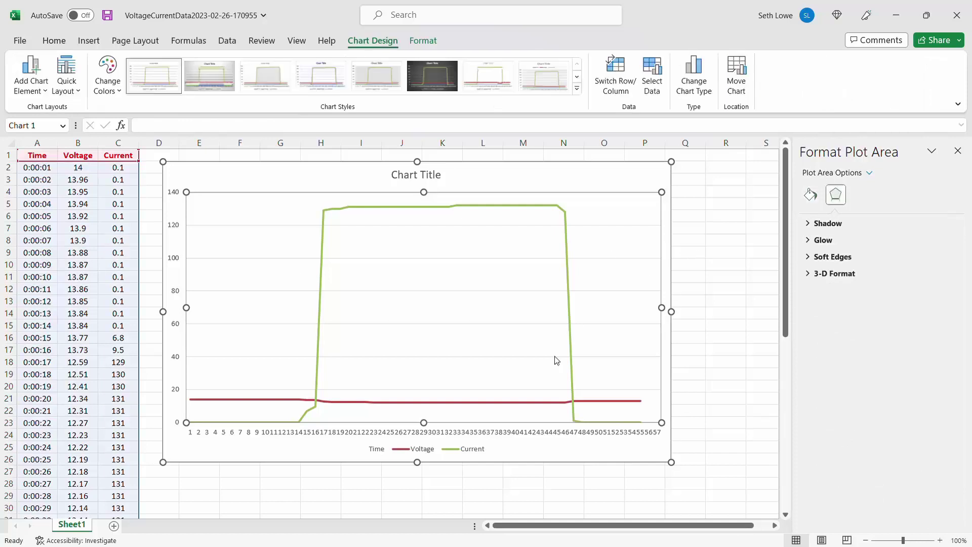
Move the Voltage series to a secondary axis, which scales it 11 to 14.5
click(485, 403)
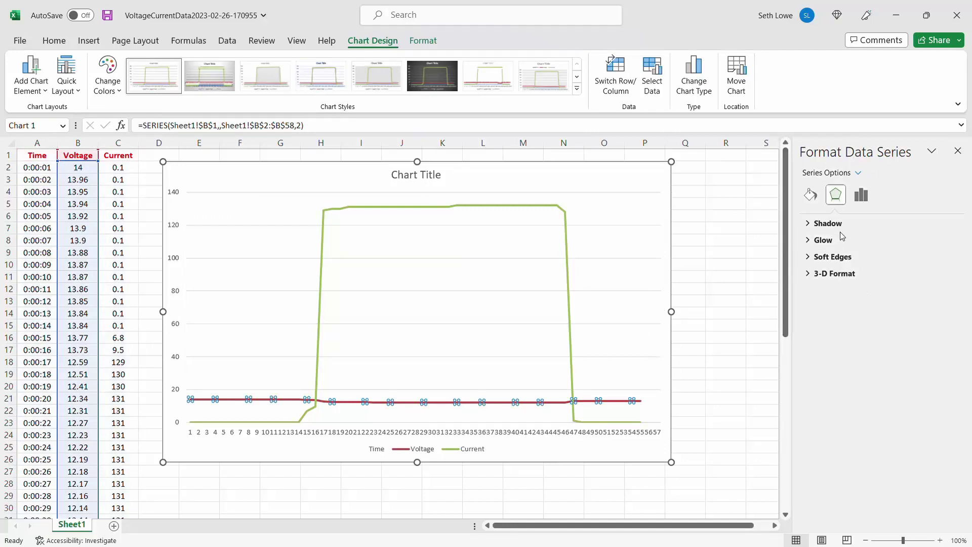
click(861, 195)
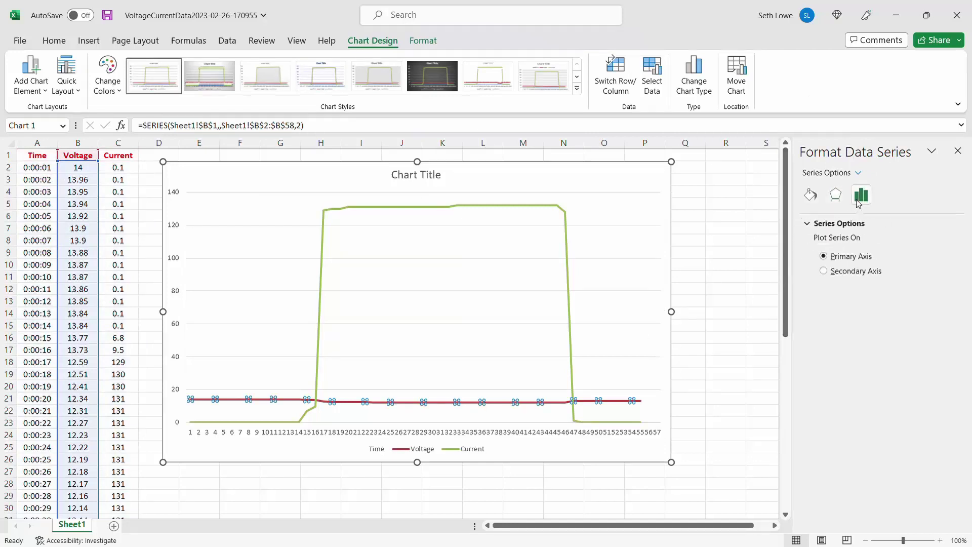
click(837, 272)
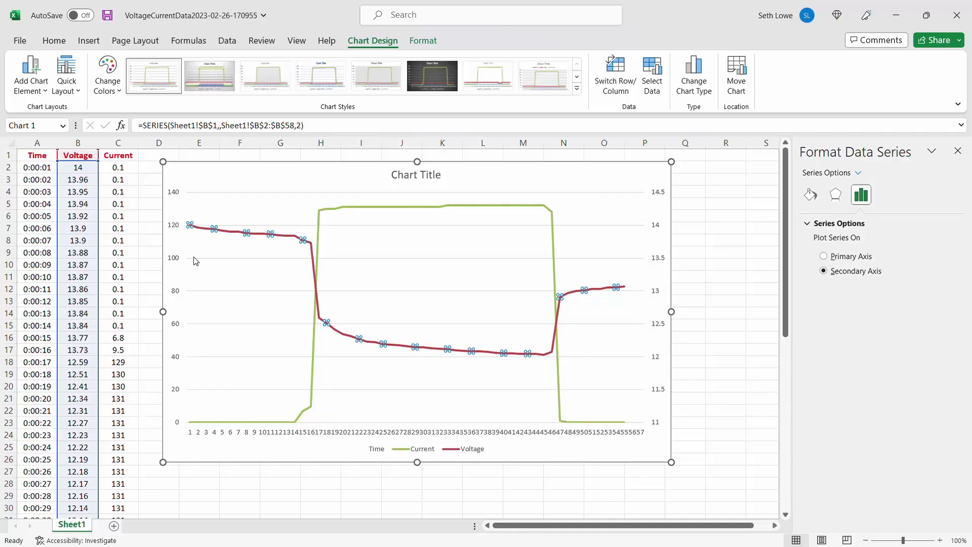
click(637, 235)
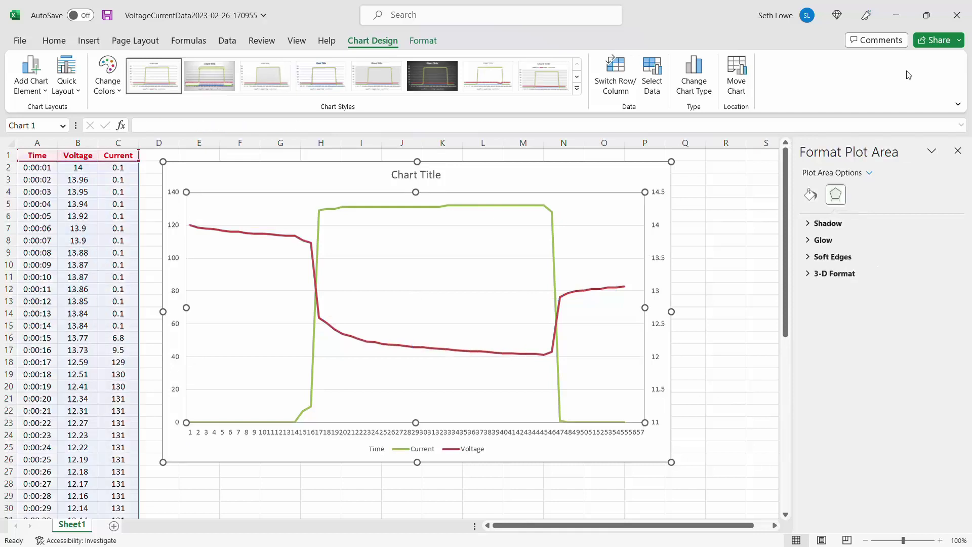
click(725, 374)
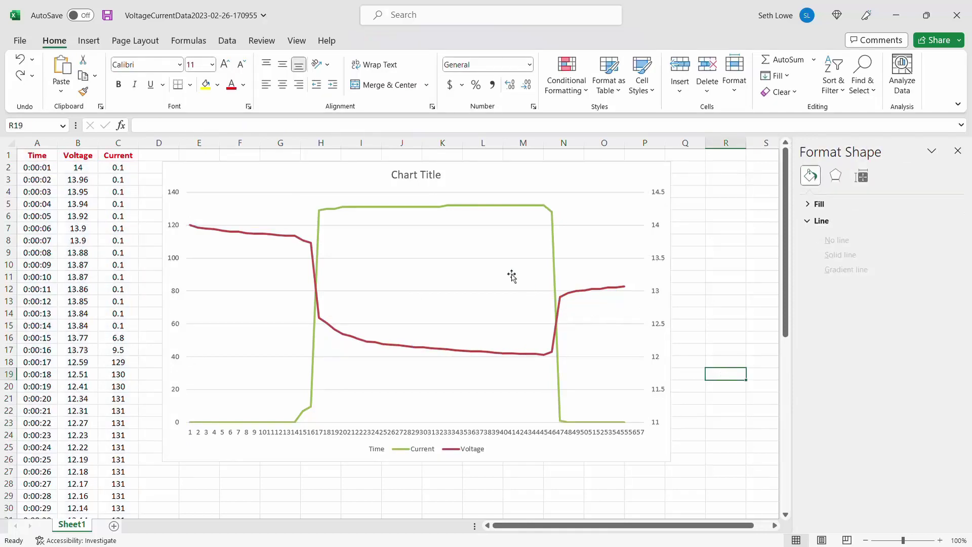
Set the horizontal axis label interval unit to 10, labelling points 1, 11, 21…51
click(618, 201)
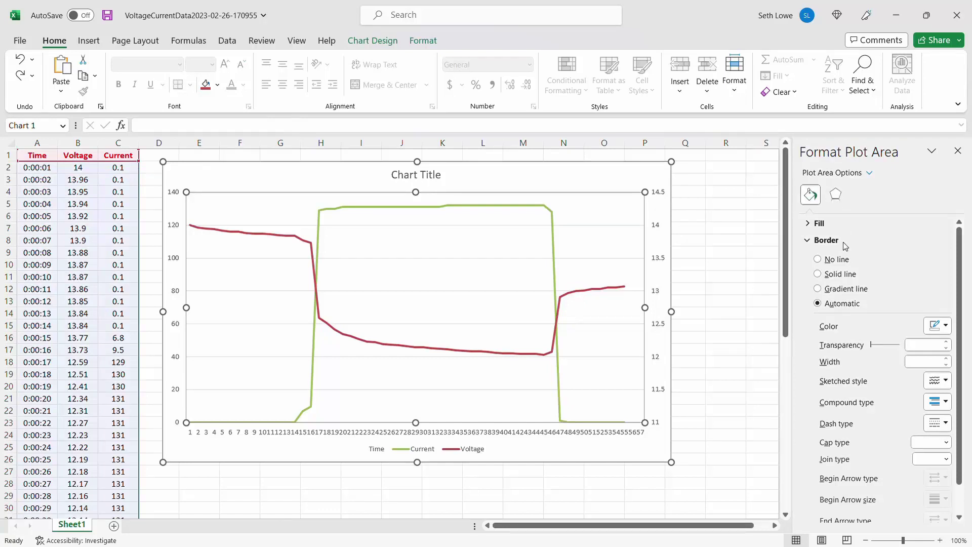
key(Down)
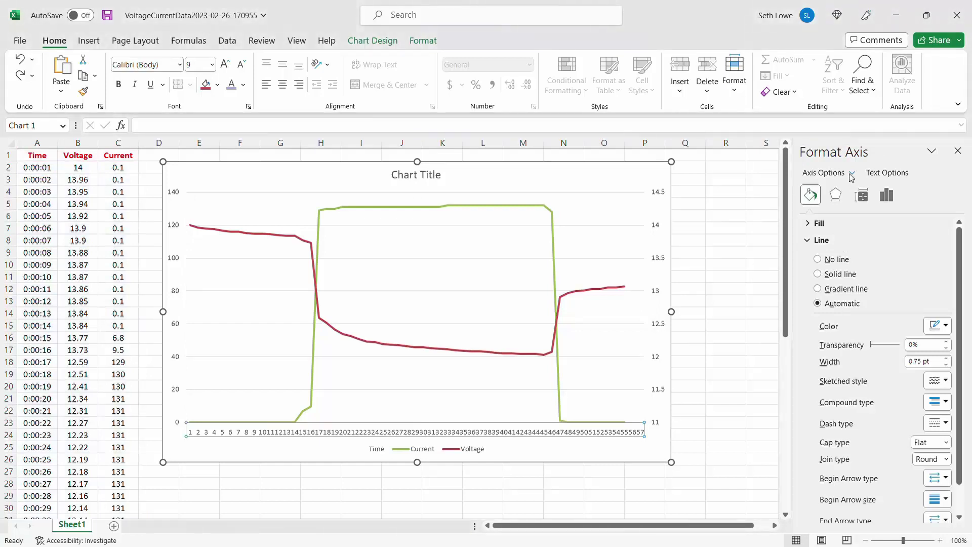
click(886, 199)
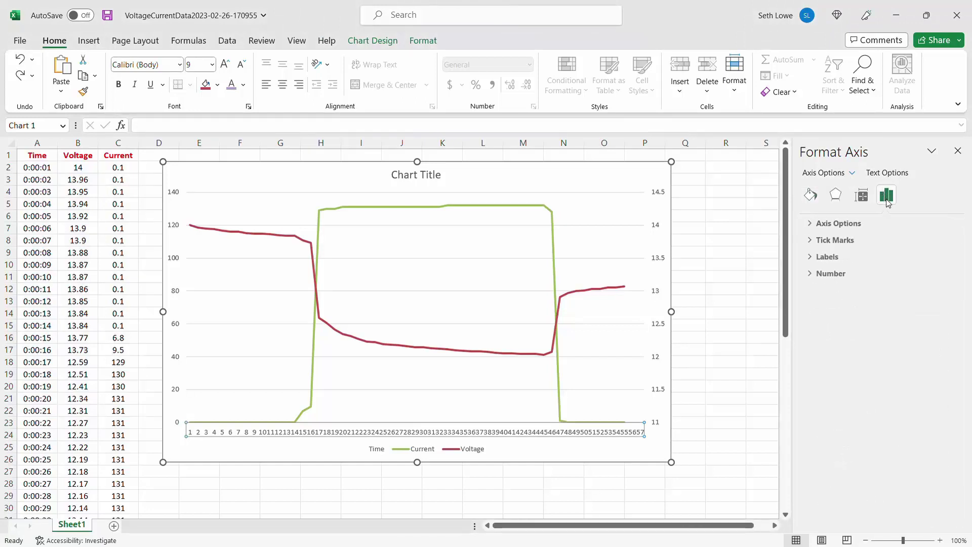
click(809, 260)
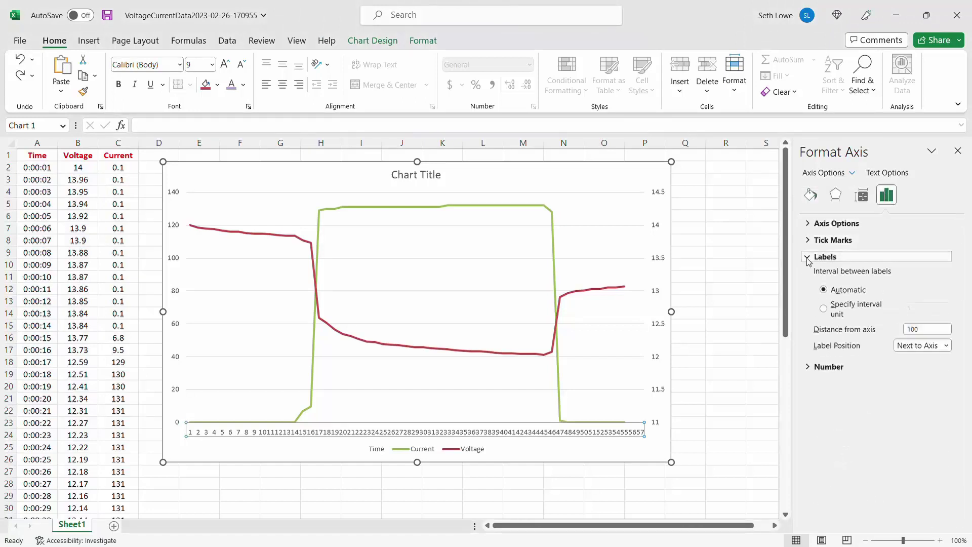
click(824, 309)
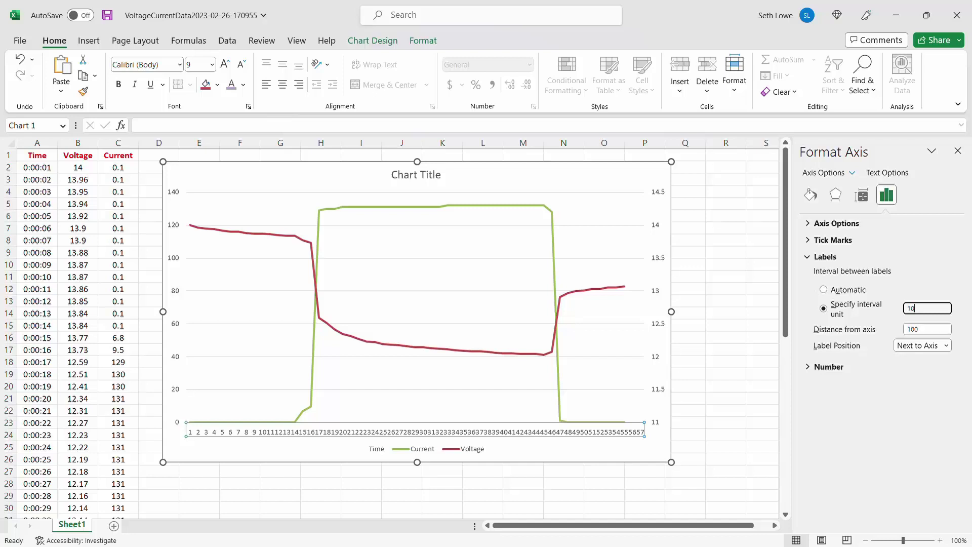
text(10)
key(Tab)
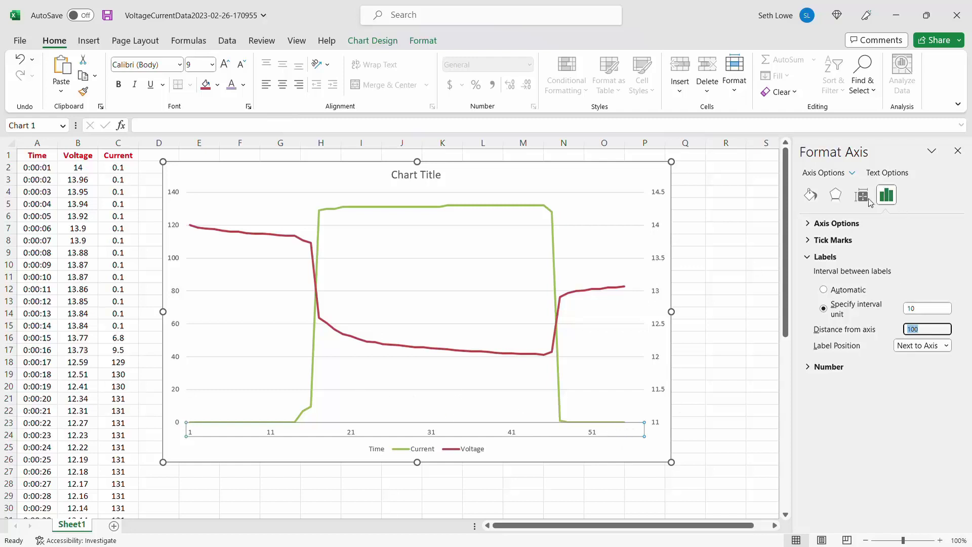
click(700, 287)
click(585, 221)
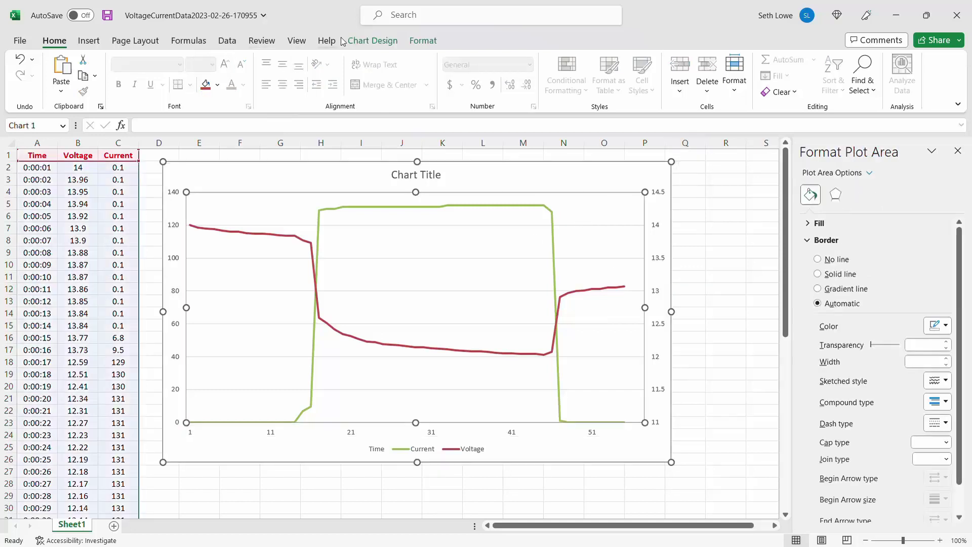
Apply the dark grey chart style from Chart Design
click(361, 40)
click(430, 72)
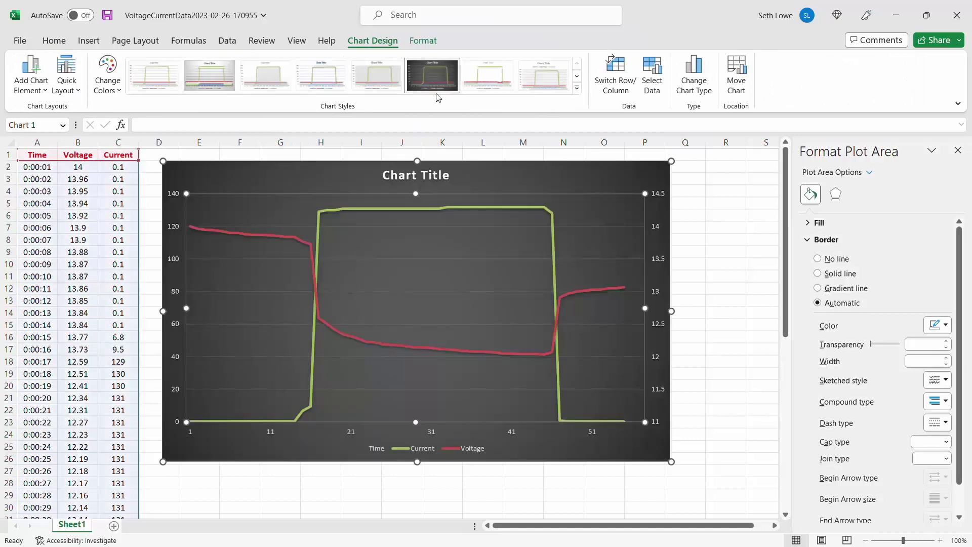
click(589, 182)
Retitle the chart 'Random Cell X - 130a Load Test'
click(400, 178)
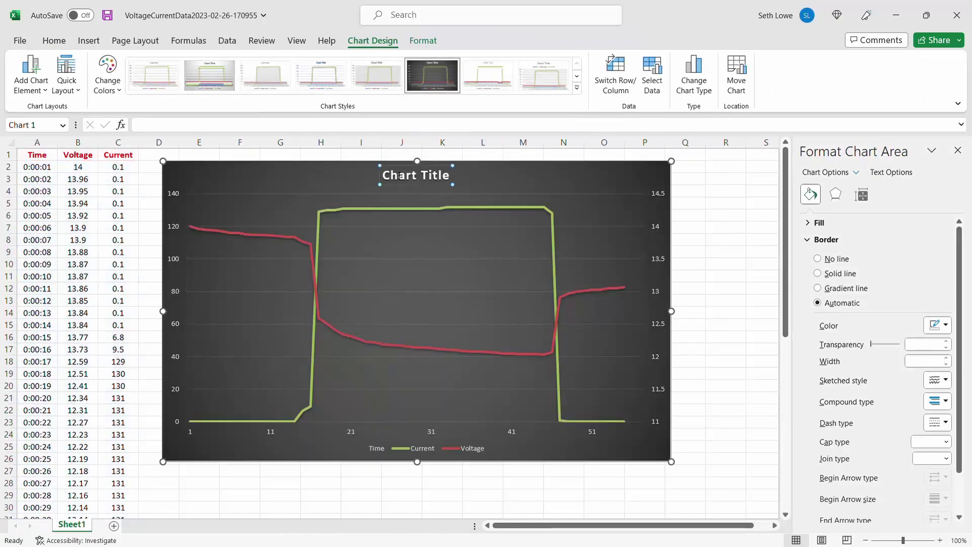
triple_click(447, 179)
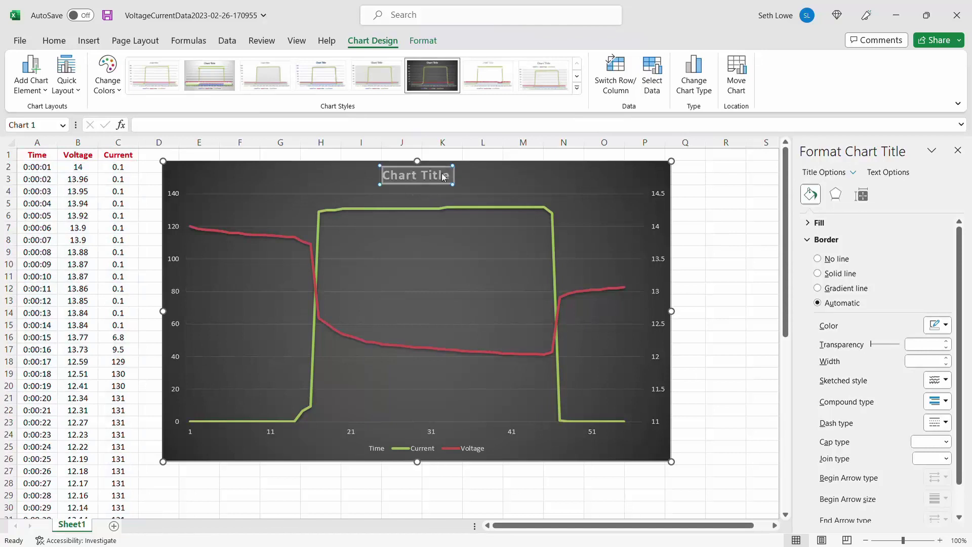
text(Random)
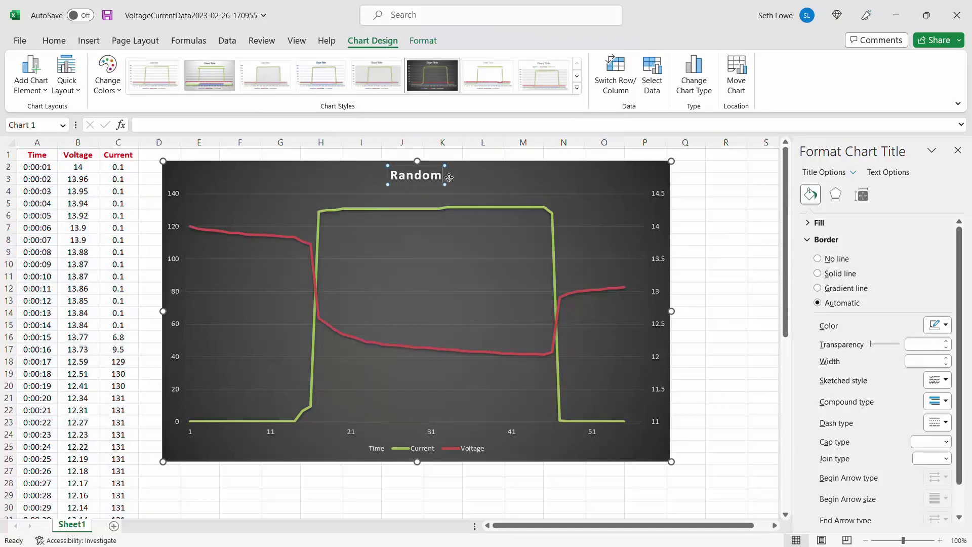
text( Cell X -)
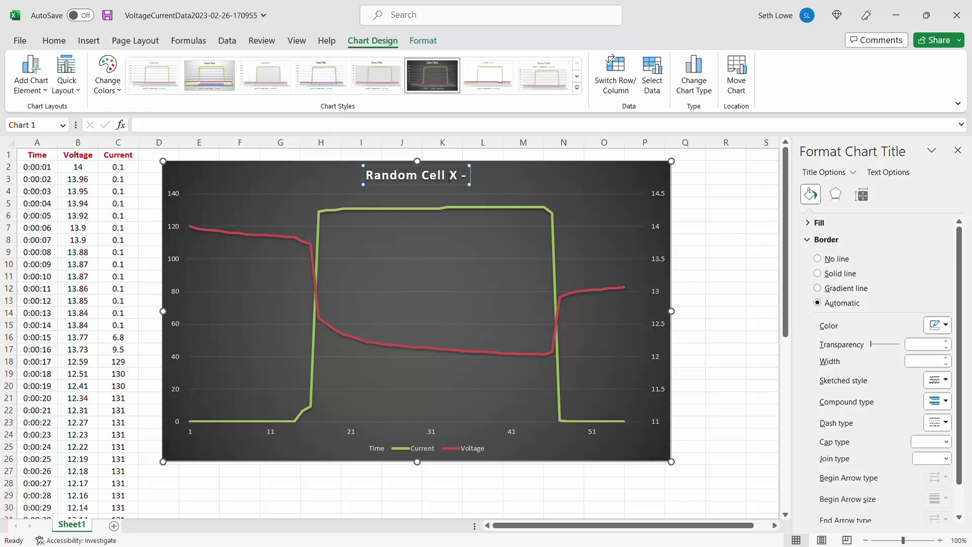
text( 130a Load Tes)
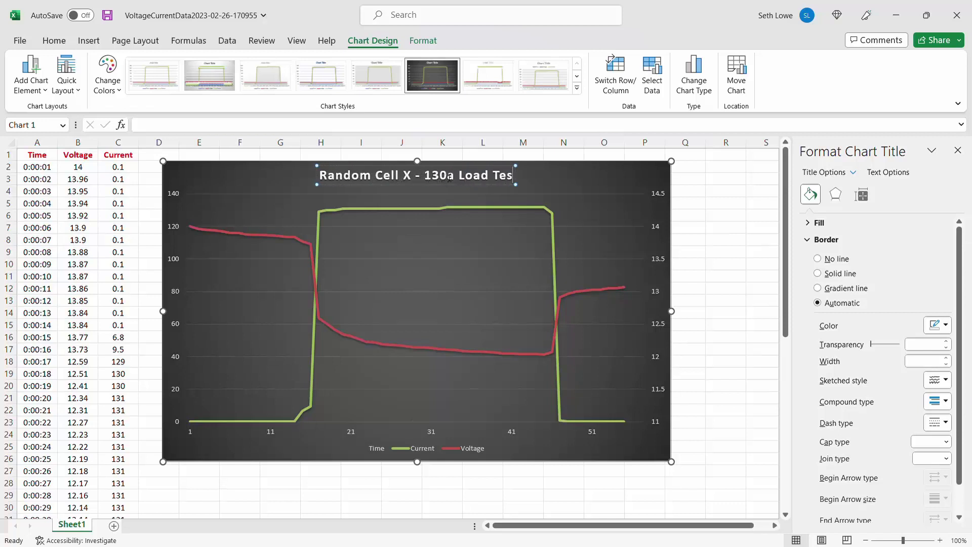
text(t)
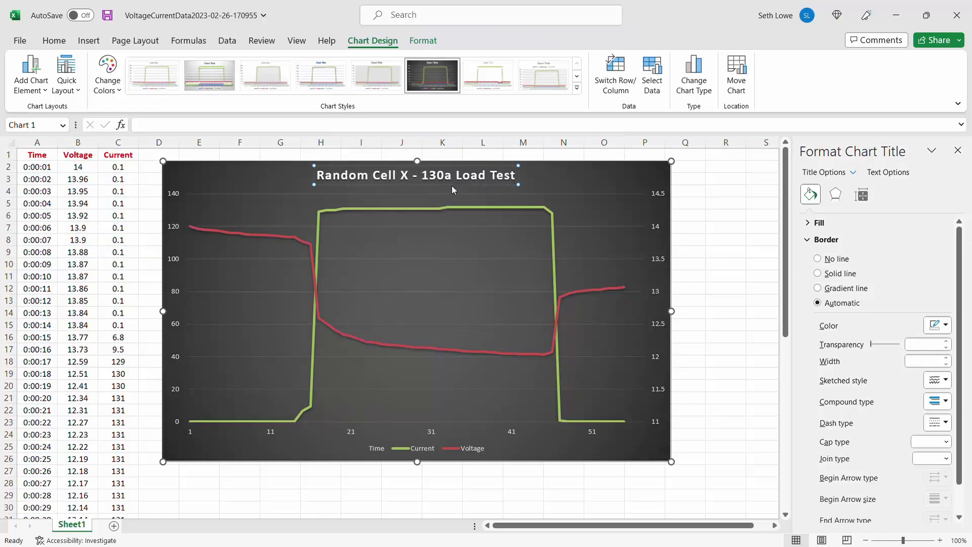
click(458, 268)
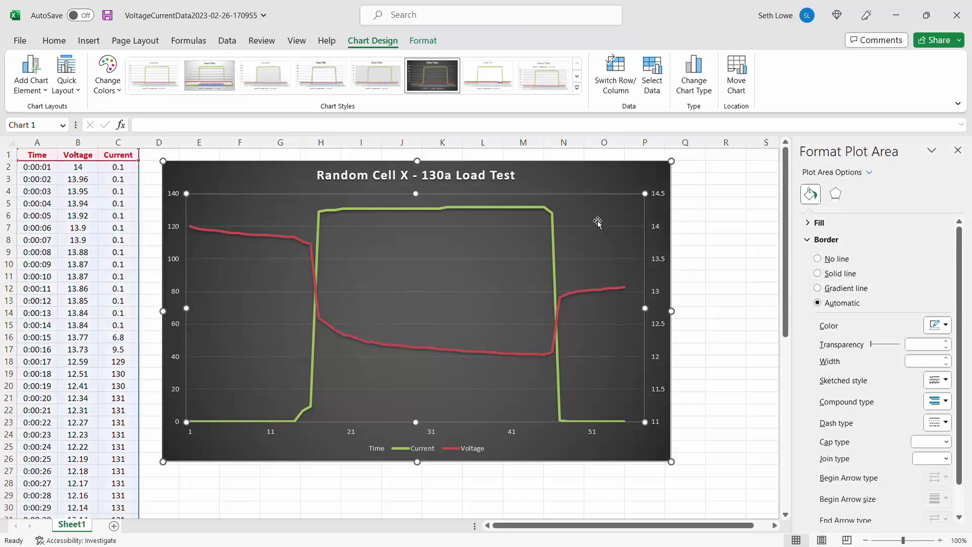
click(481, 209)
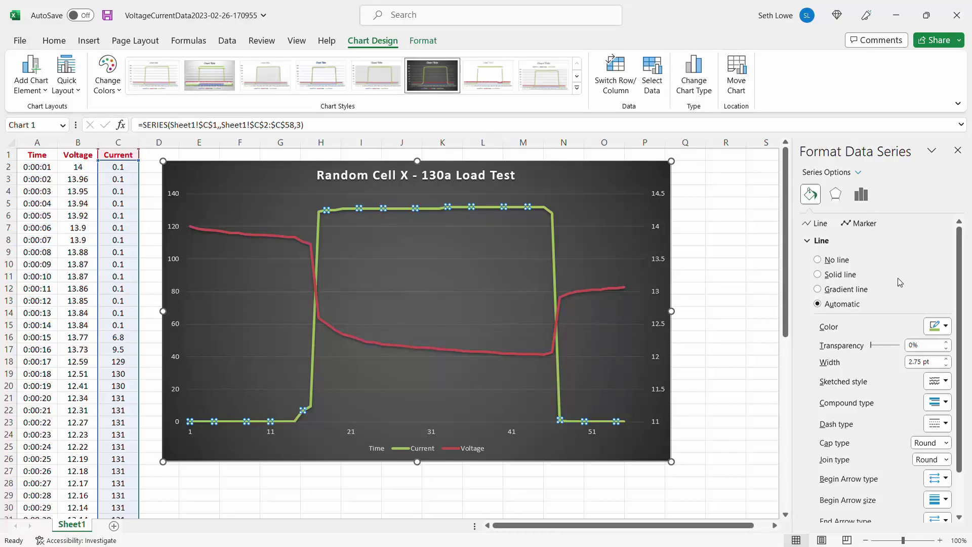
Open Format Axis for the left Current axis (0 to 140) and expand its bounds and units
key(Up)
click(893, 207)
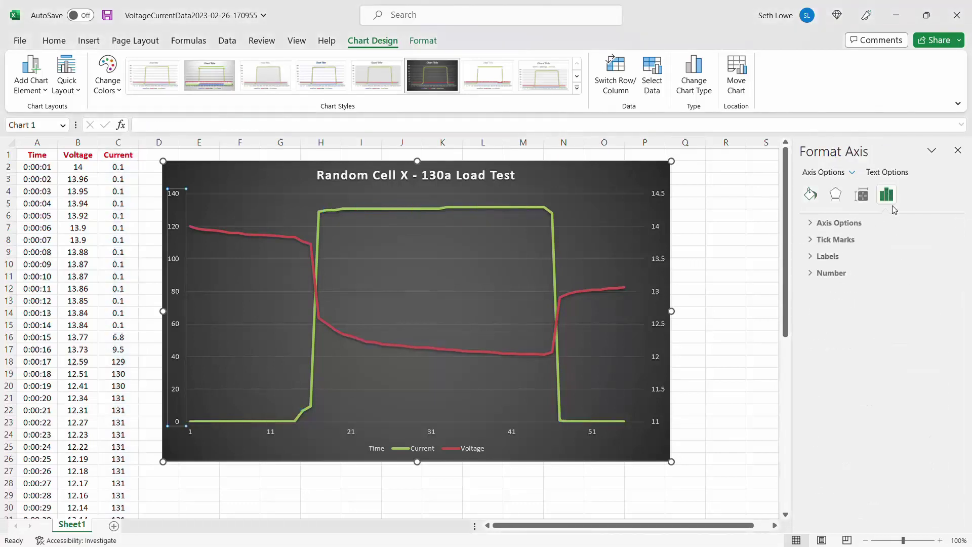
click(809, 257)
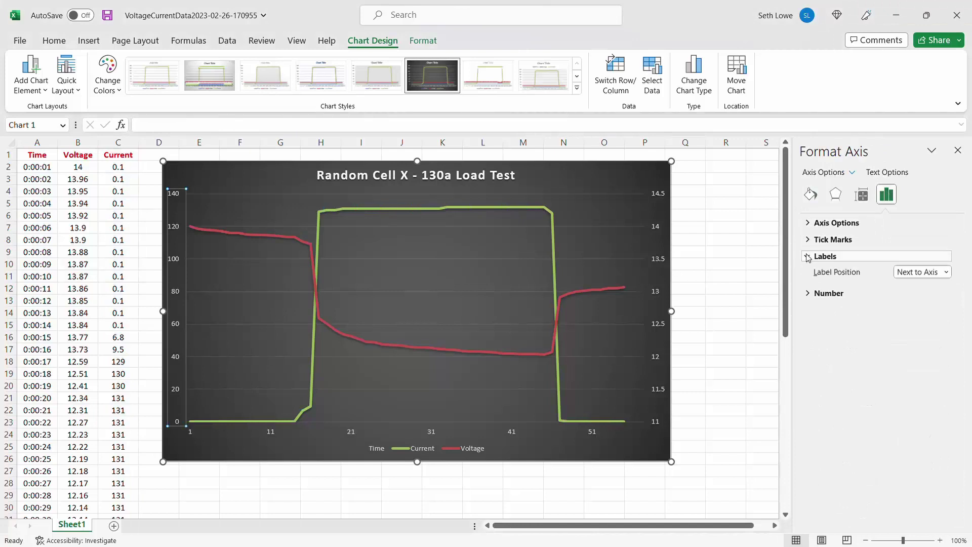
click(810, 239)
click(810, 223)
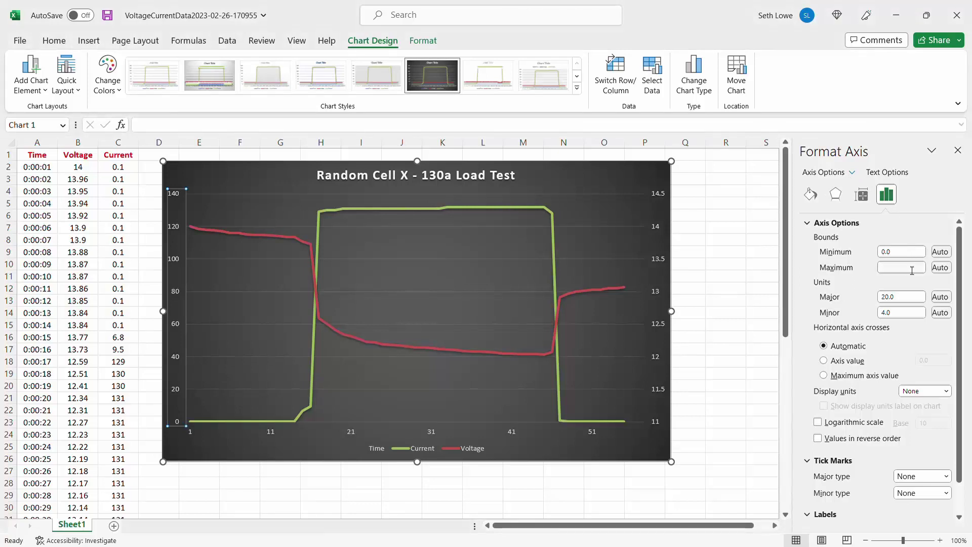
Bound the right-hand Voltage axis from 11.5 minimum to 14.2 maximum
key(Down)
click(912, 251)
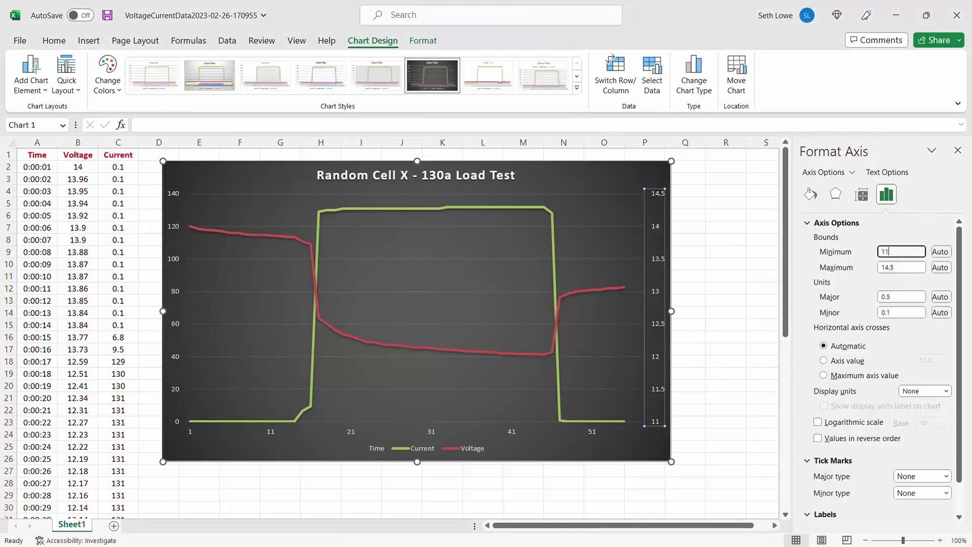
text(5)
key(Return)
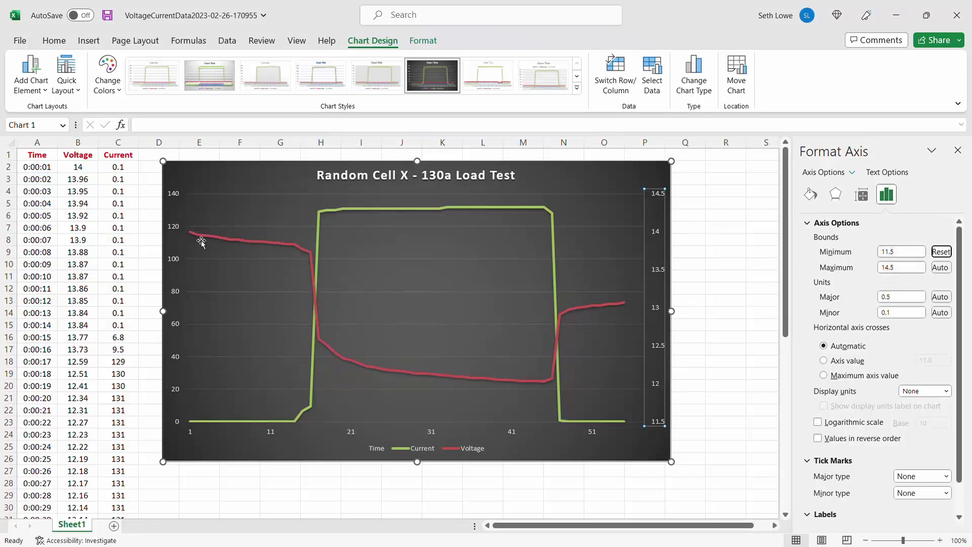
click(916, 270)
key(Tab)
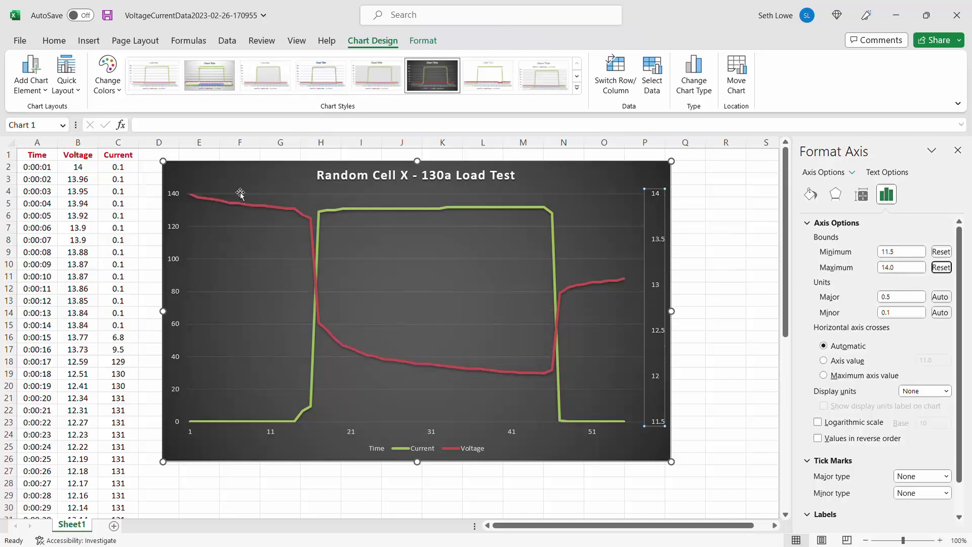
click(906, 268)
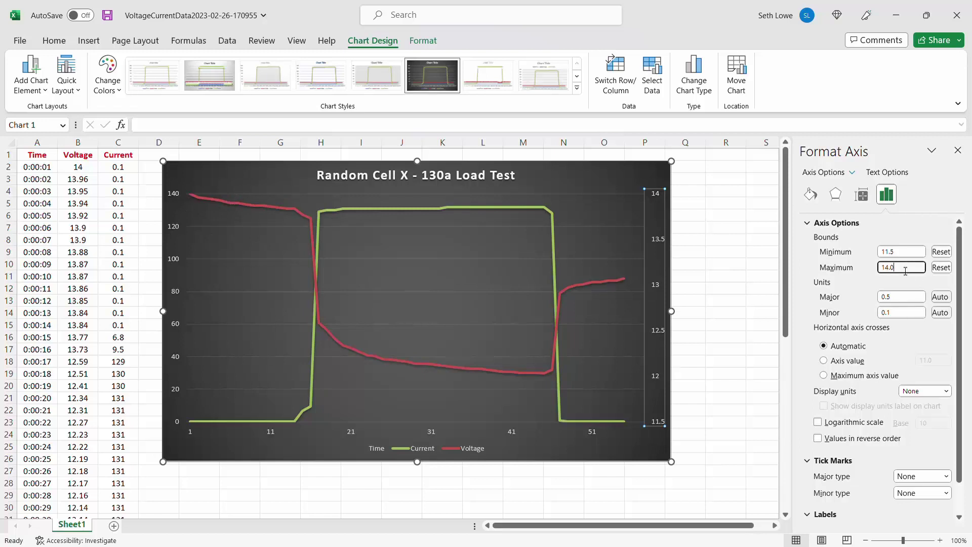
key(Tab)
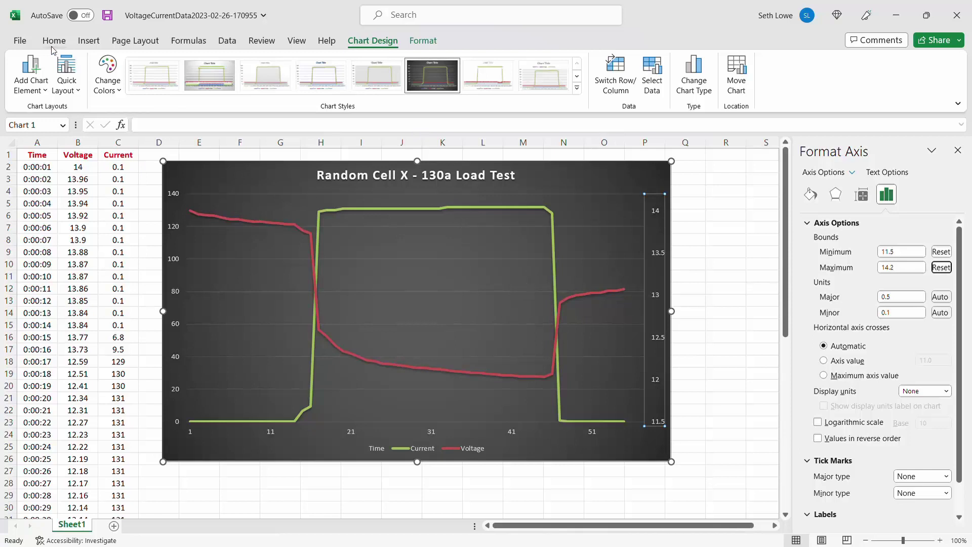
click(236, 185)
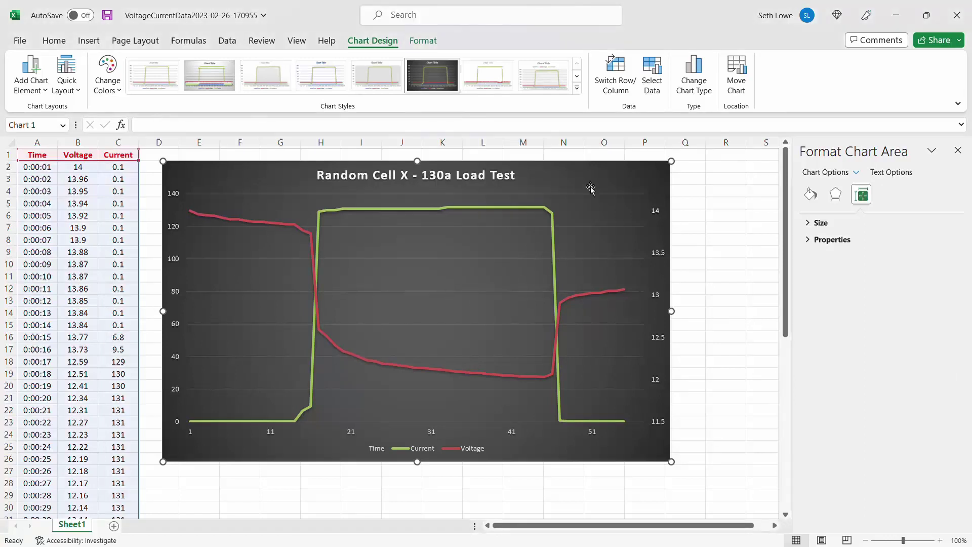
Label individual Voltage points with 12.41, 12.14, 12.04, 12.03 and 13.05
click(214, 217)
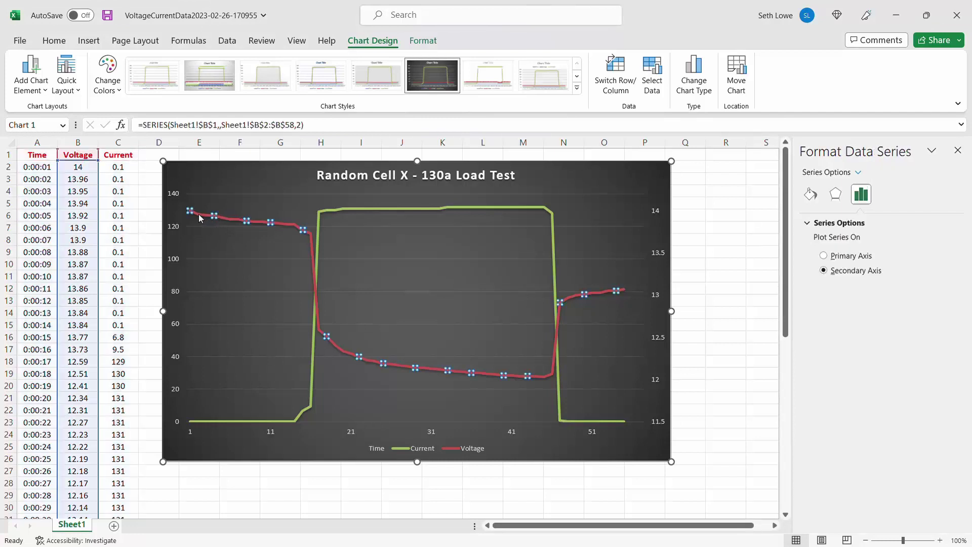
click(190, 212)
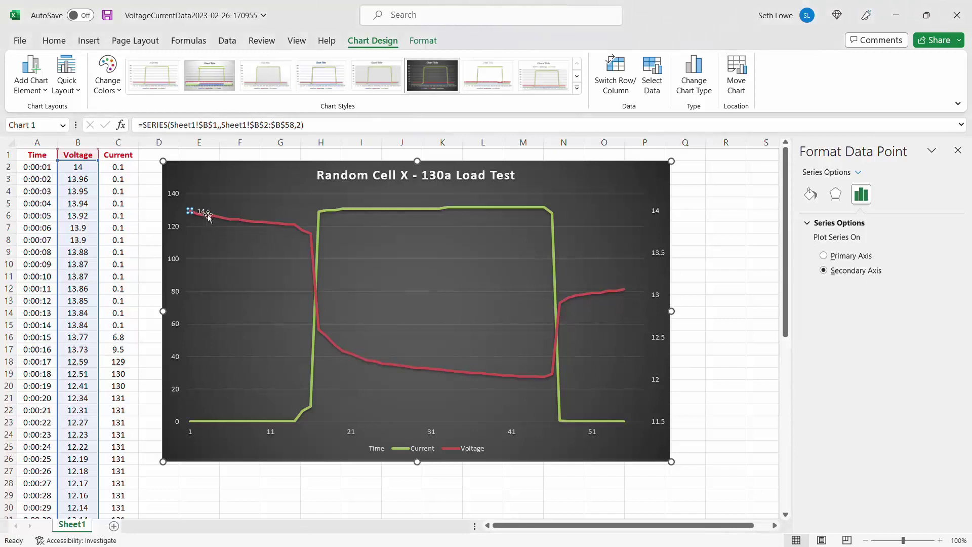
click(334, 345)
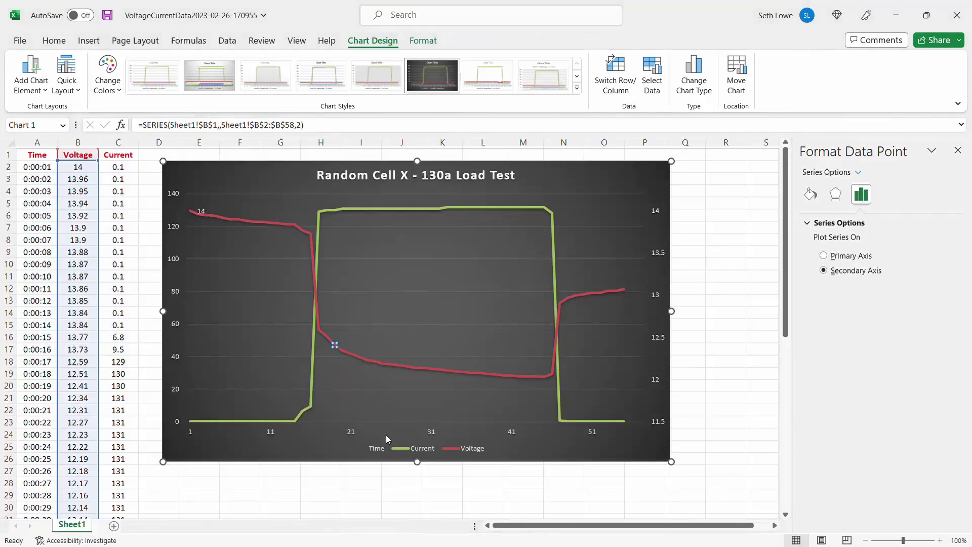
click(423, 368)
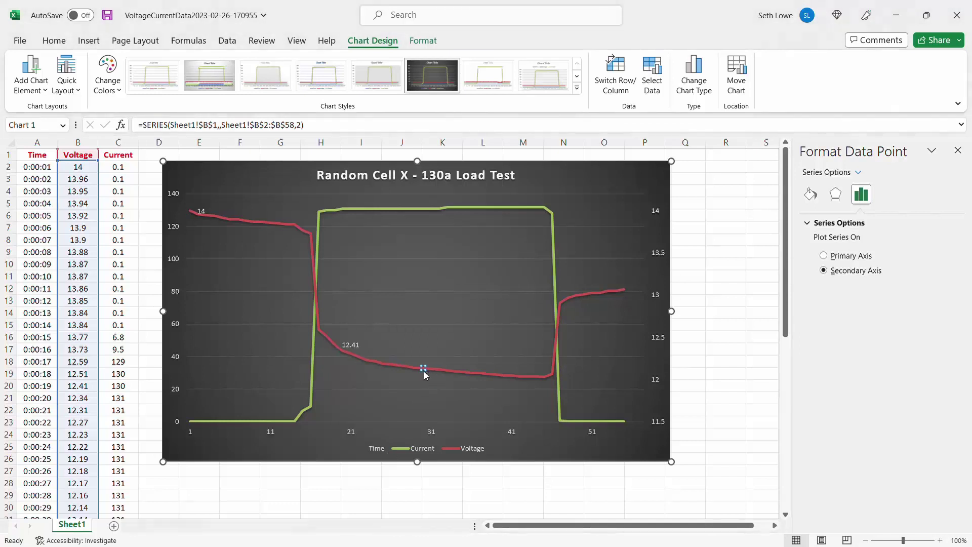
click(520, 376)
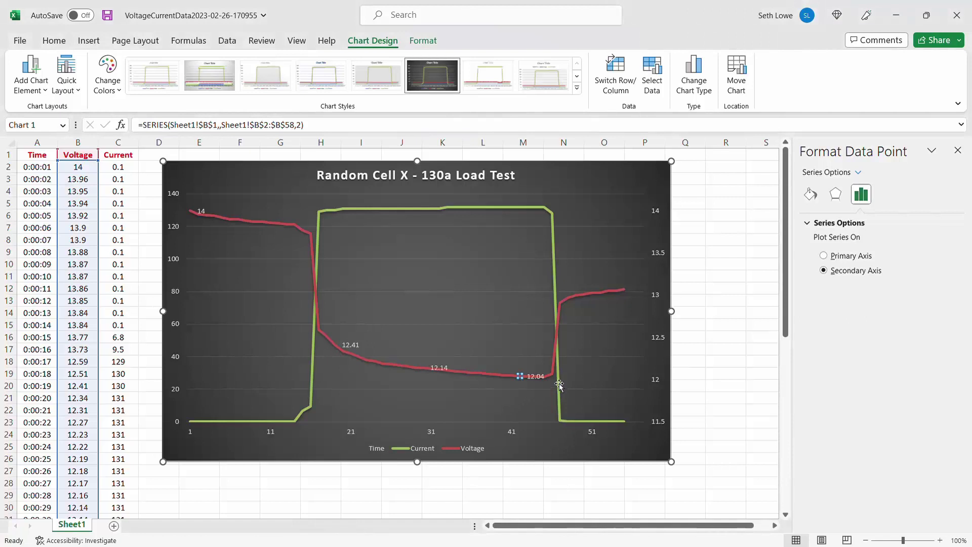
click(550, 377)
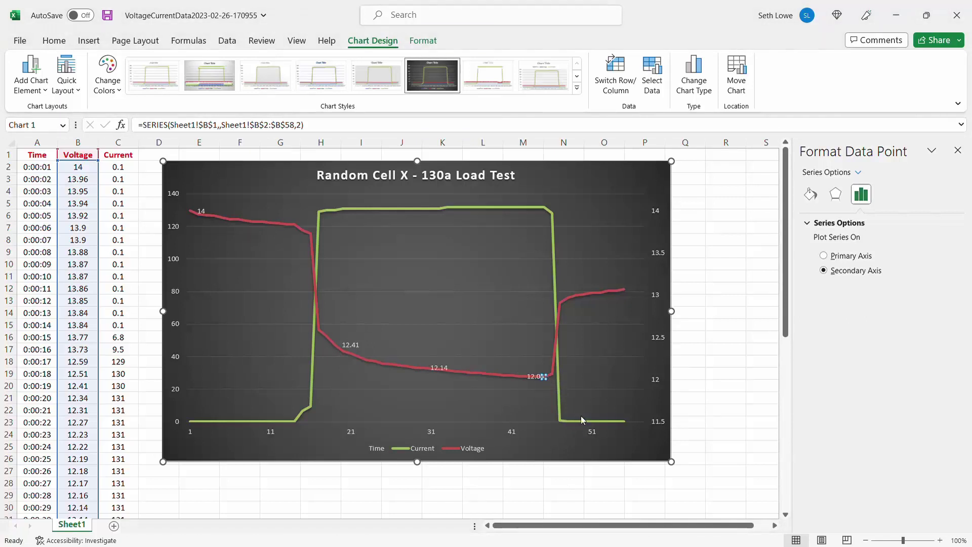
click(608, 292)
click(595, 357)
click(632, 296)
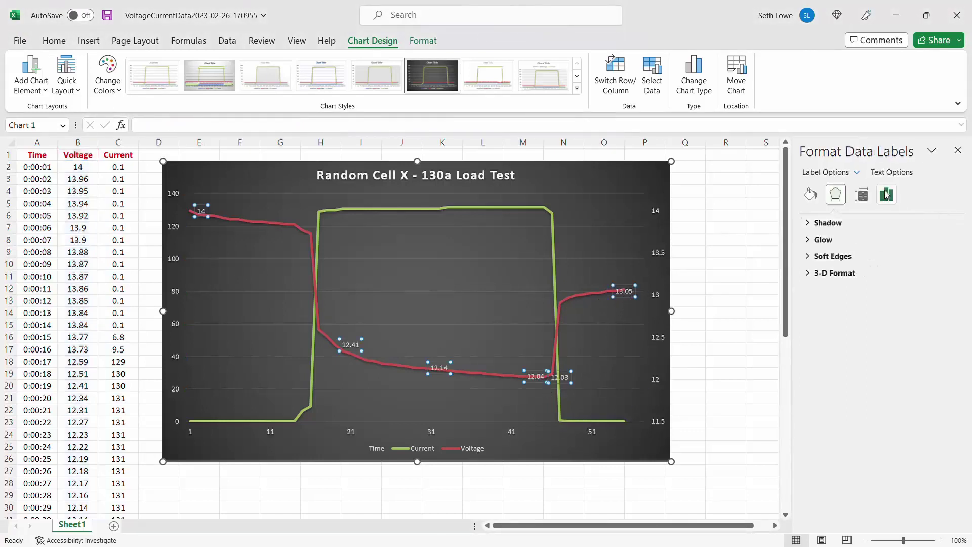
Position the Voltage data labels below their points
click(886, 196)
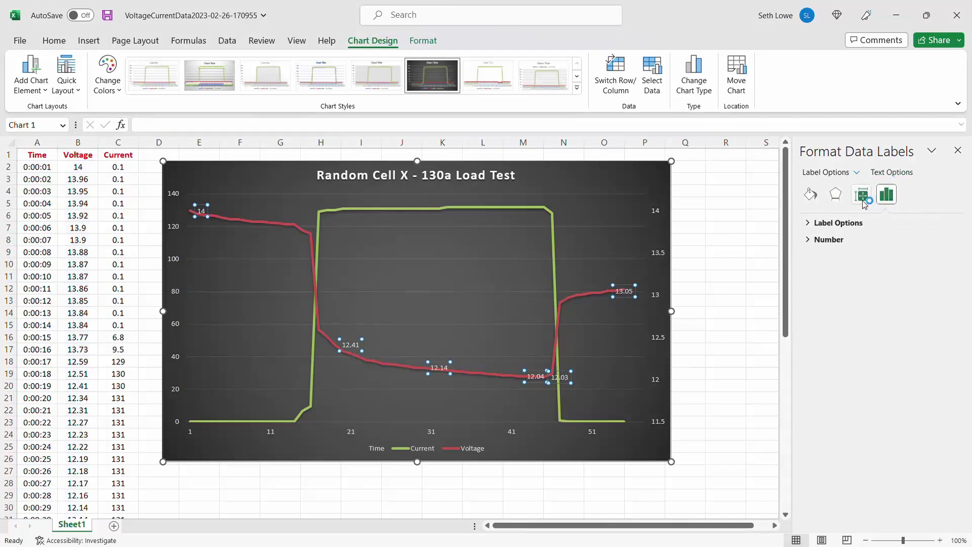
click(835, 223)
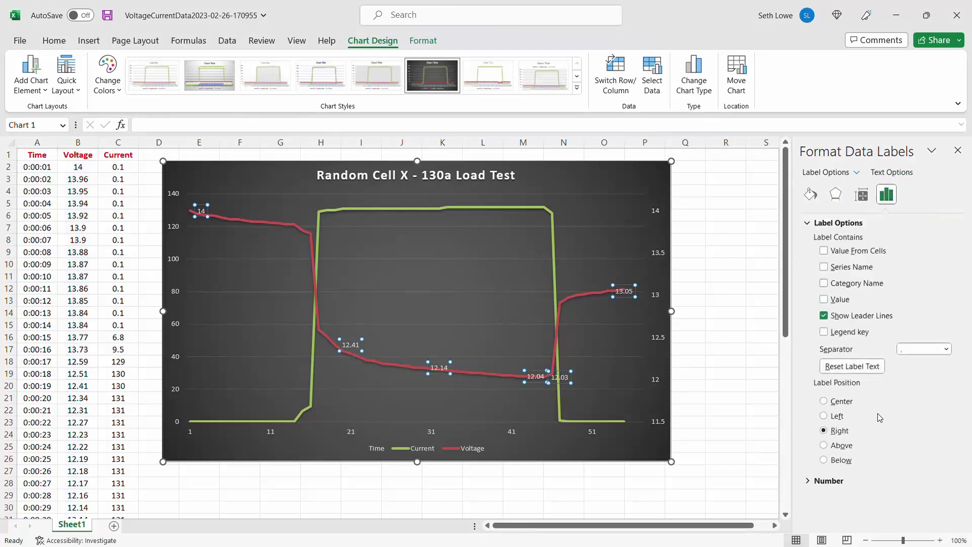
click(824, 460)
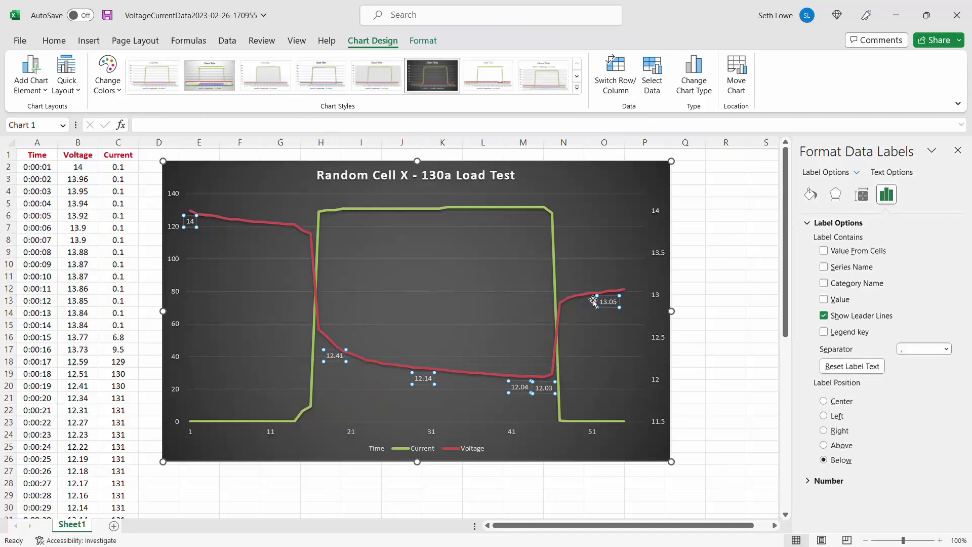
Give the Voltage data labels a solid green text fill
click(892, 172)
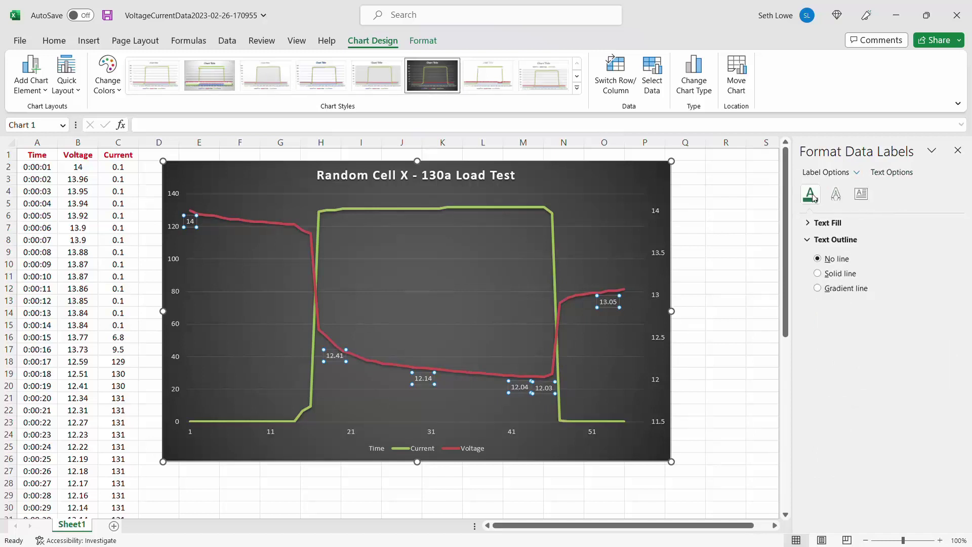
click(836, 193)
click(806, 198)
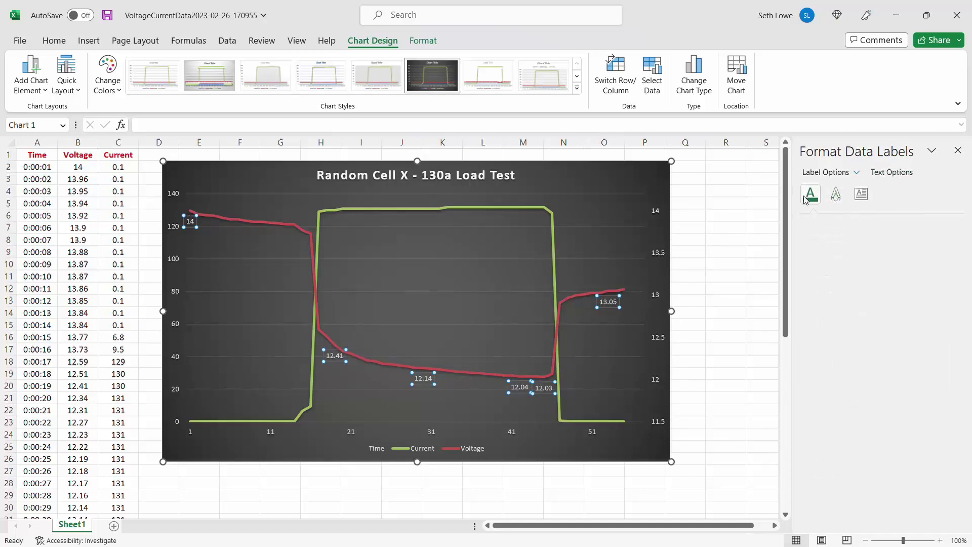
click(807, 222)
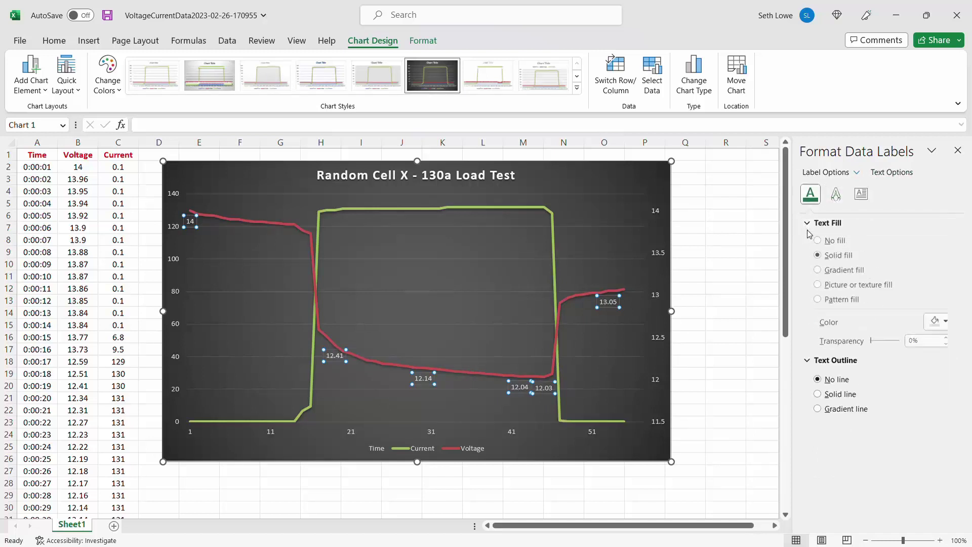
click(949, 322)
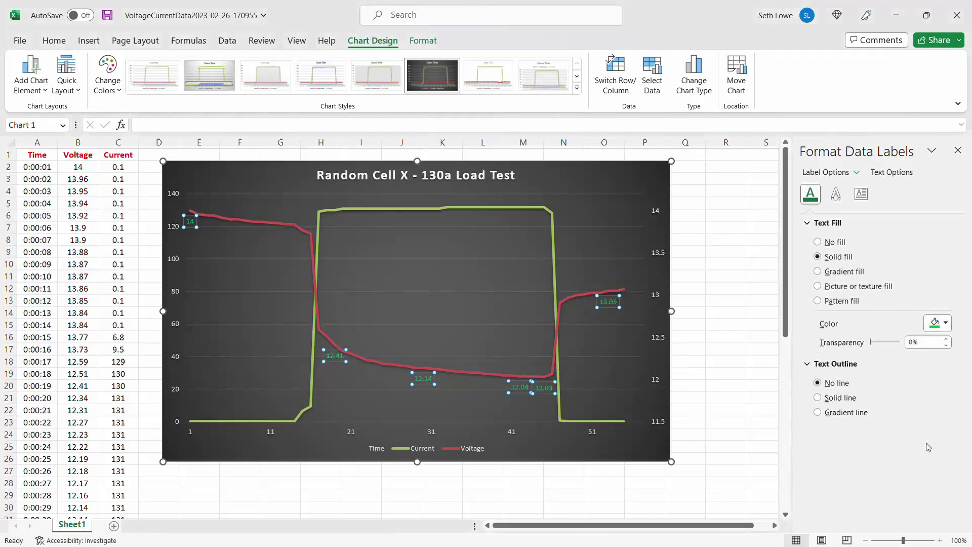
click(484, 257)
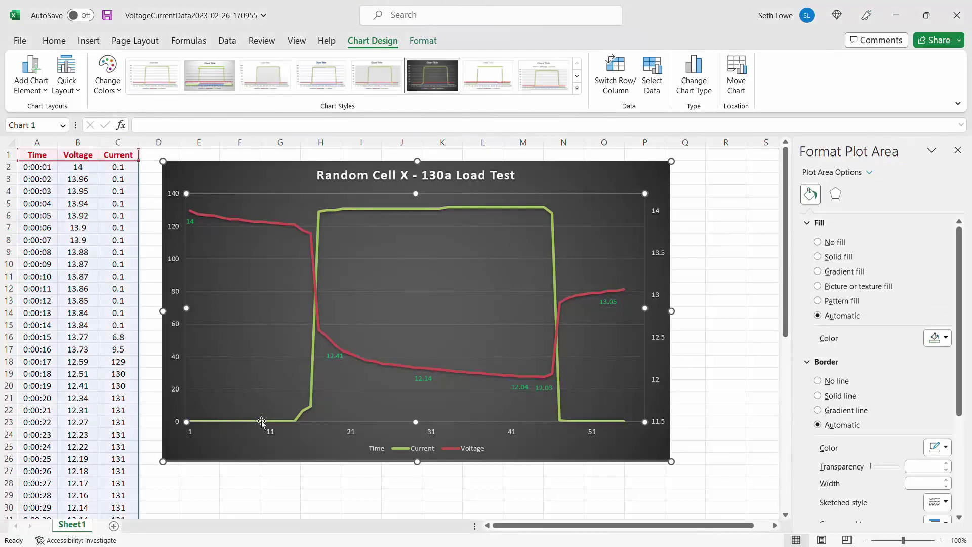
Add data labels 131, 131 and 132 to three points on the Current line
click(344, 208)
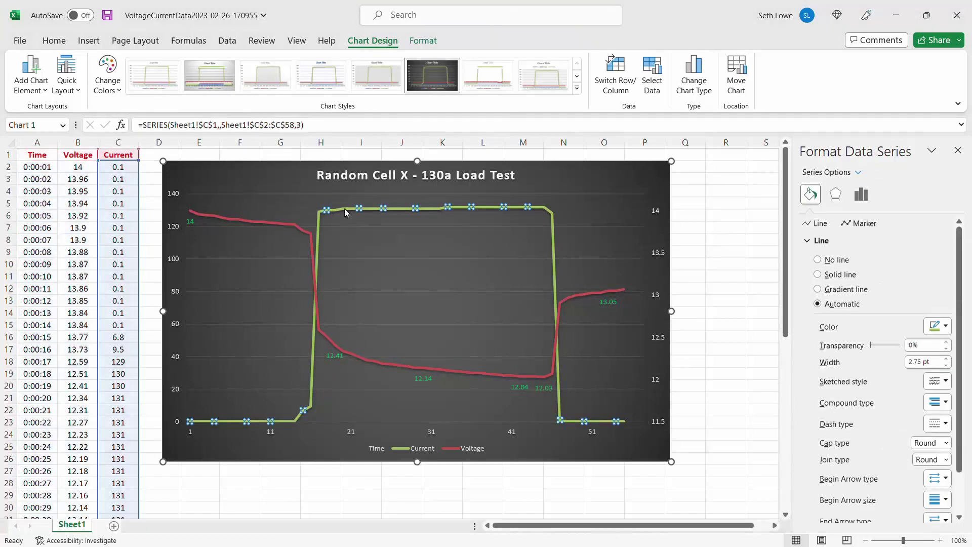
click(343, 209)
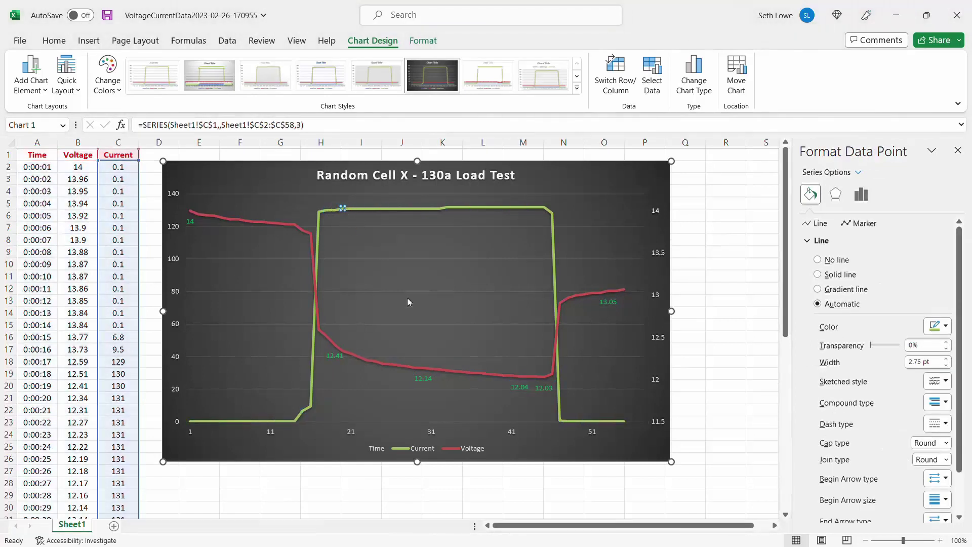
click(424, 208)
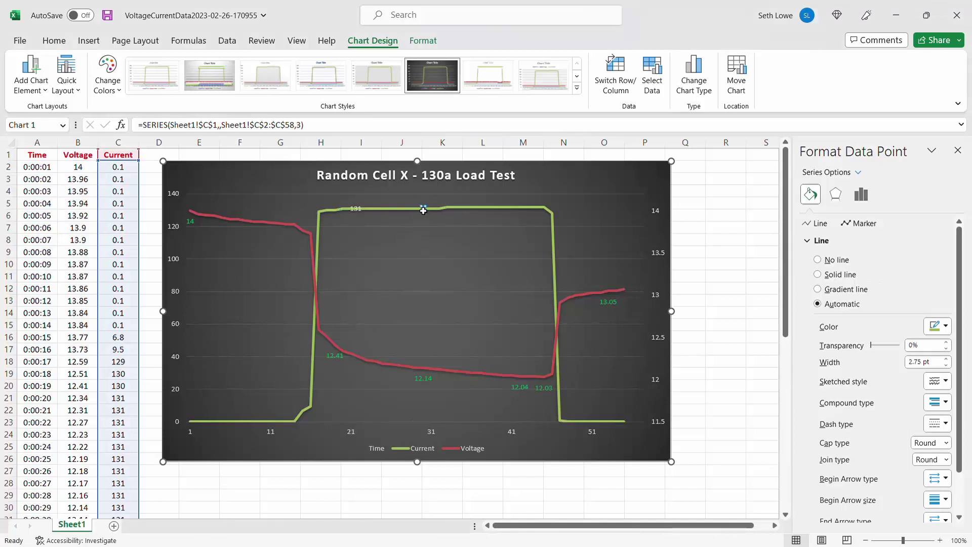
click(501, 210)
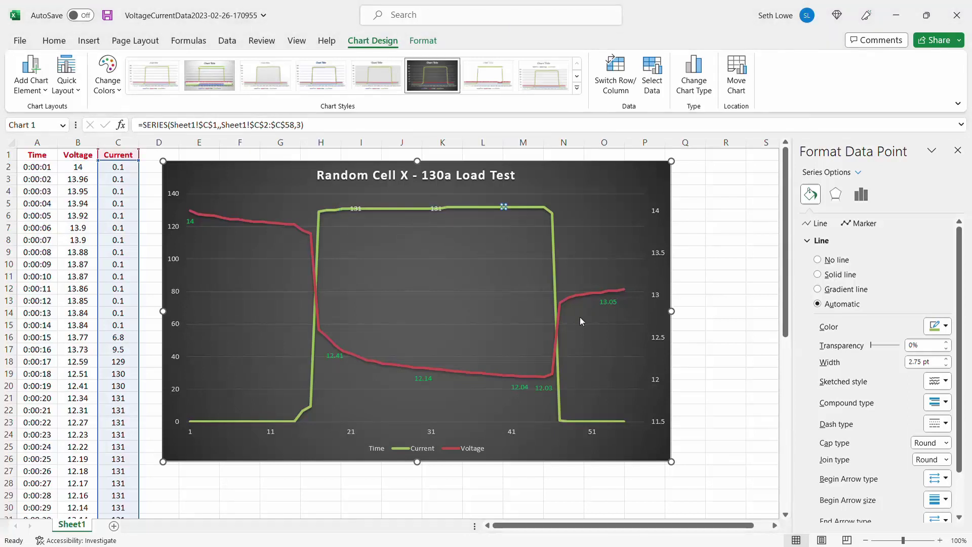
click(516, 207)
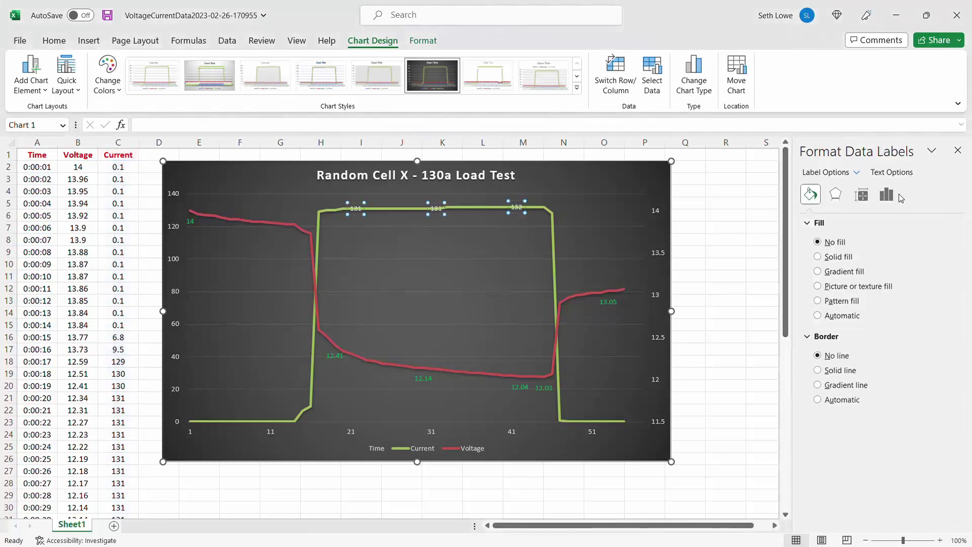
Place the Current labels above their points with red text fill
click(884, 196)
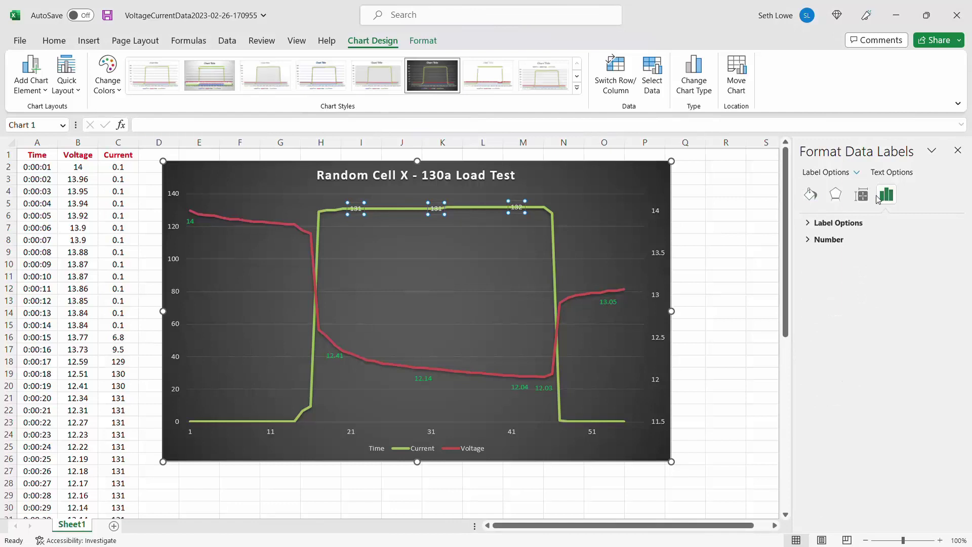
click(812, 223)
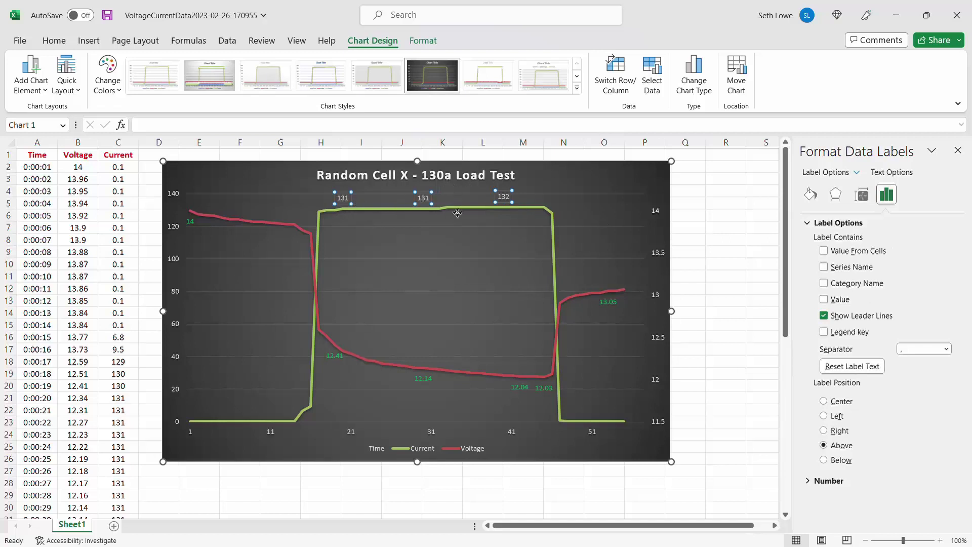
click(899, 173)
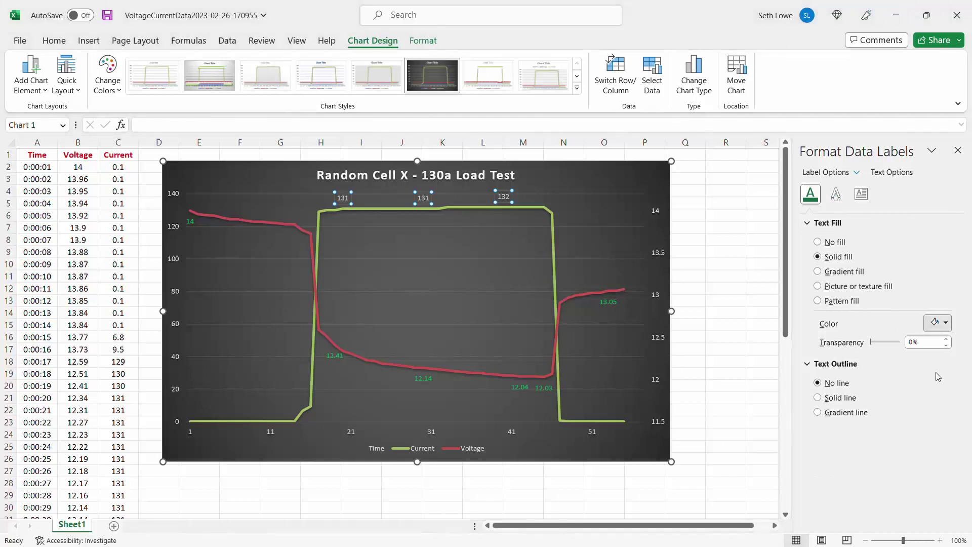
click(934, 322)
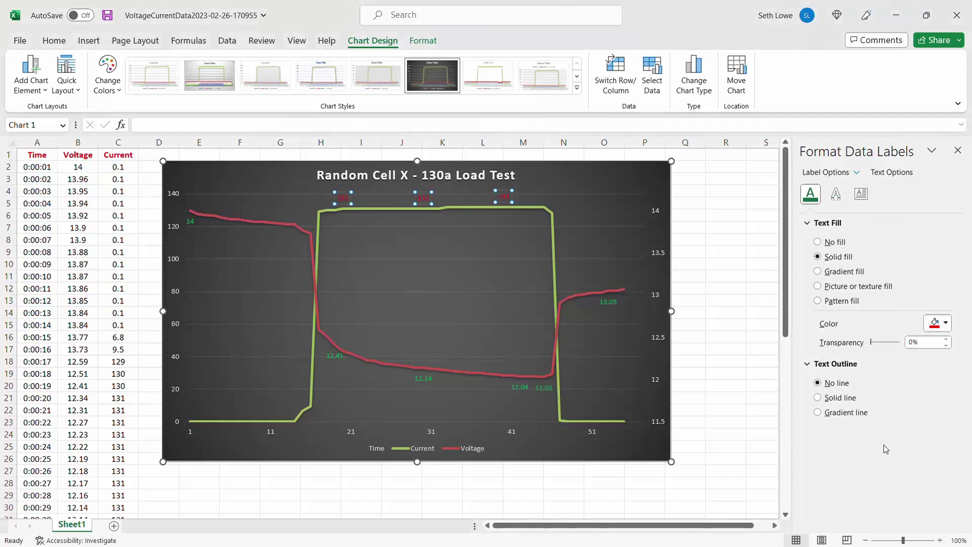
click(434, 278)
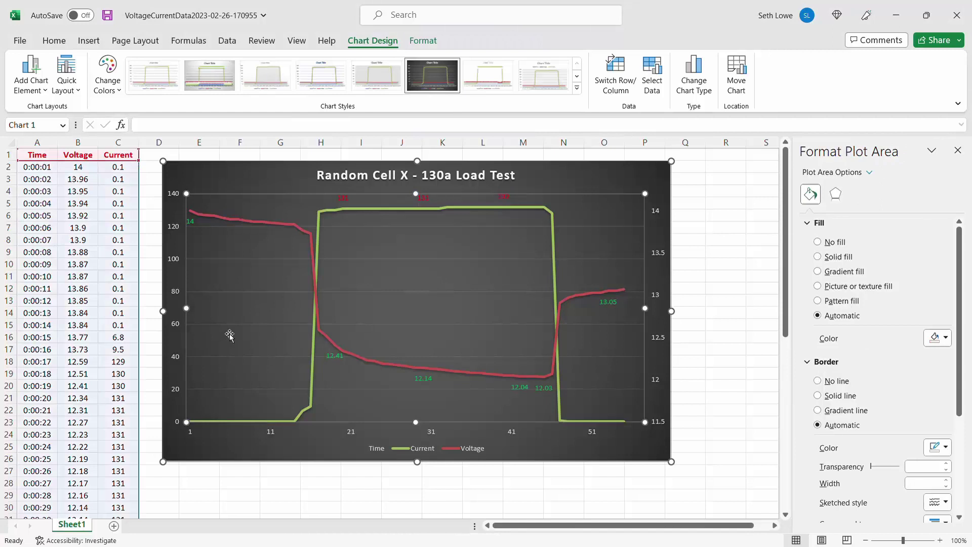
Review the finished chart's area, Current and Voltage series, and major gridlines
click(590, 180)
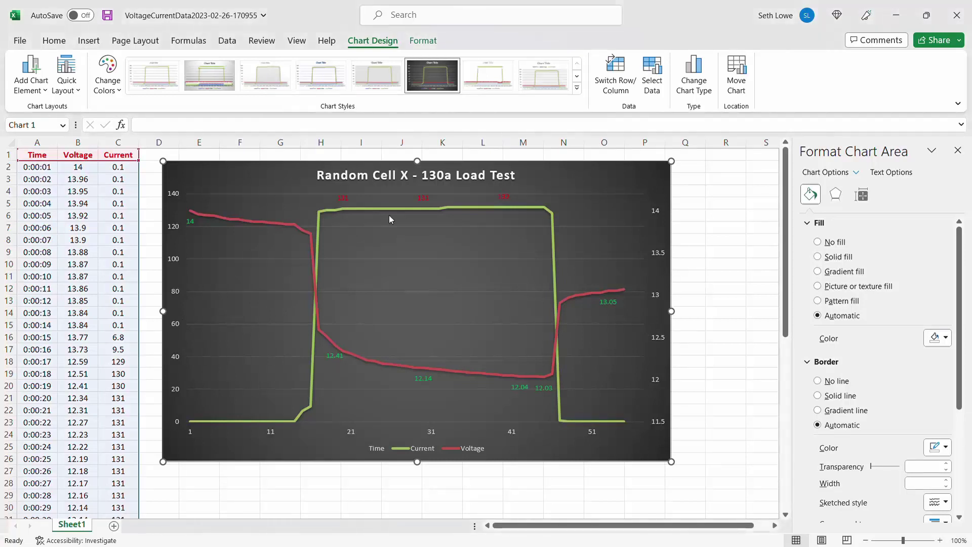
click(482, 208)
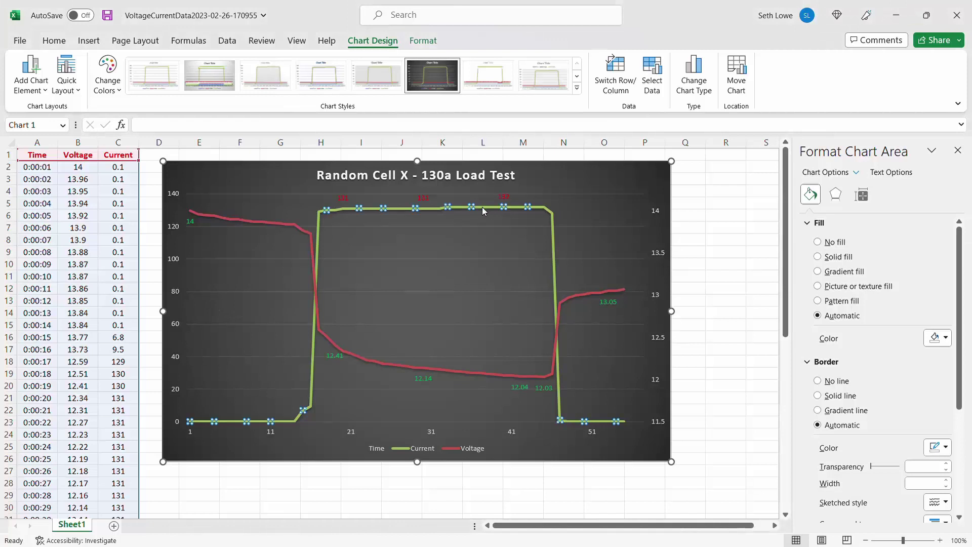
click(384, 366)
click(553, 254)
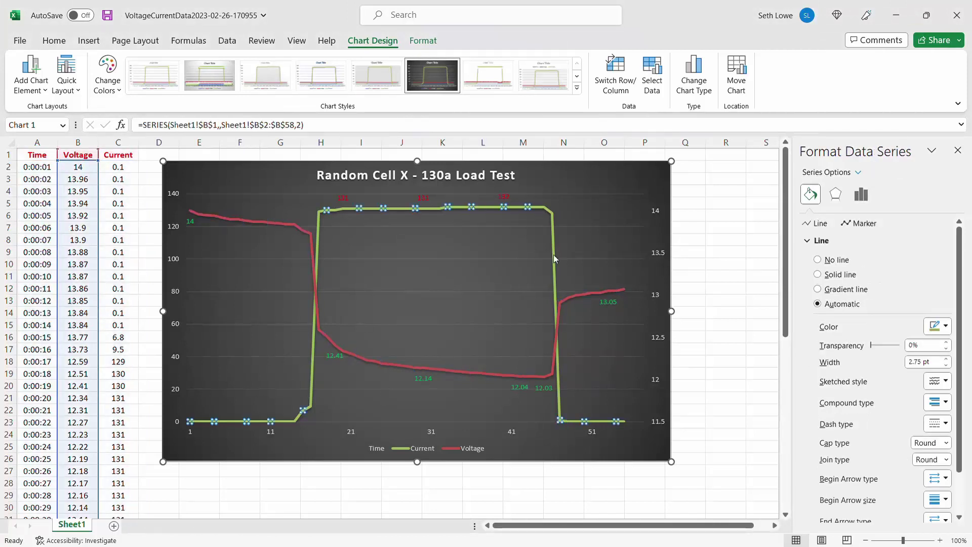
click(253, 259)
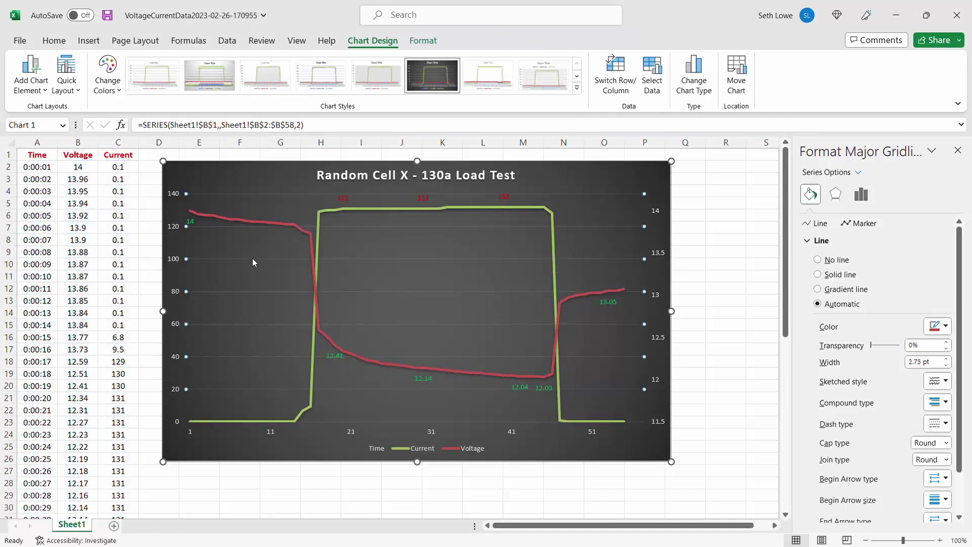